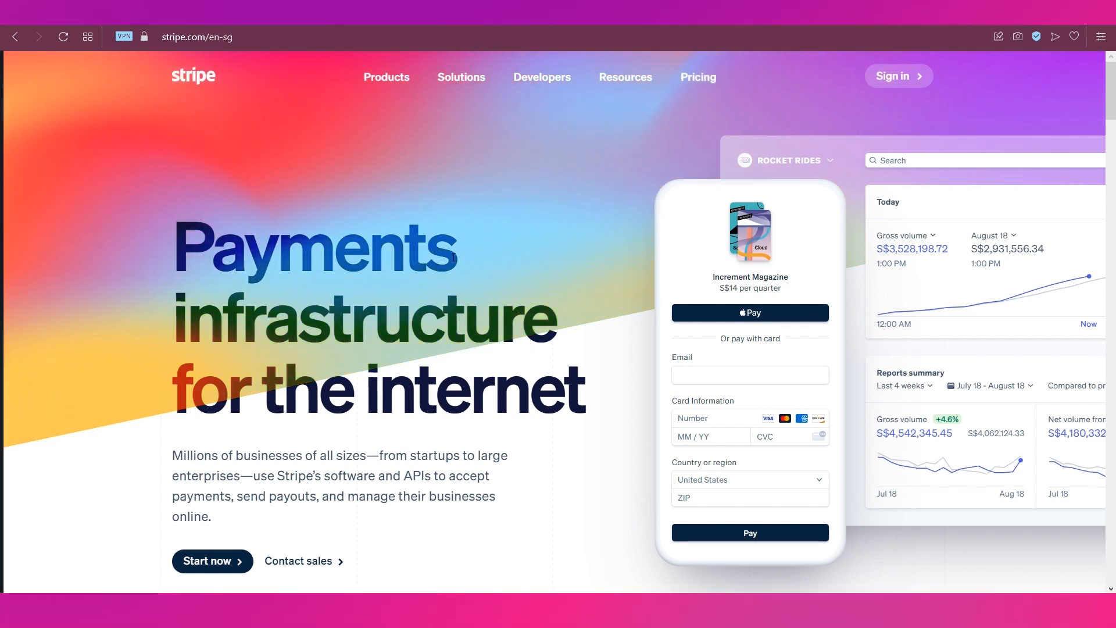
# - Open Stripe's pricing page and review the 3.4% + $0.50 integrated rate and the Customized option
pyautogui.scroll(-8, 357, 232)
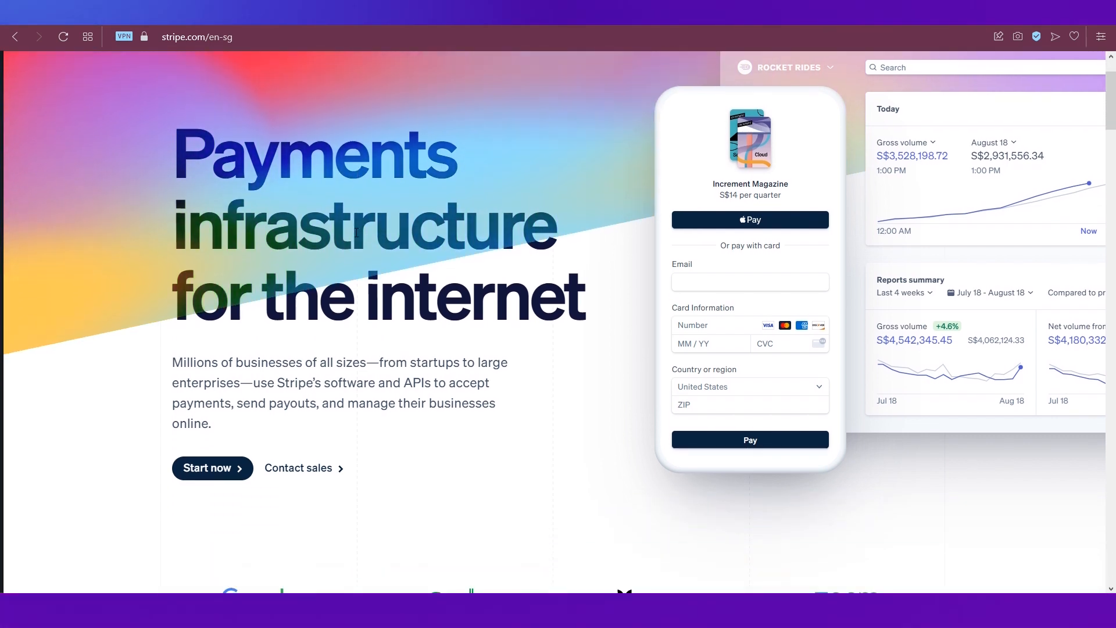
pyautogui.scroll(-4, 357, 232)
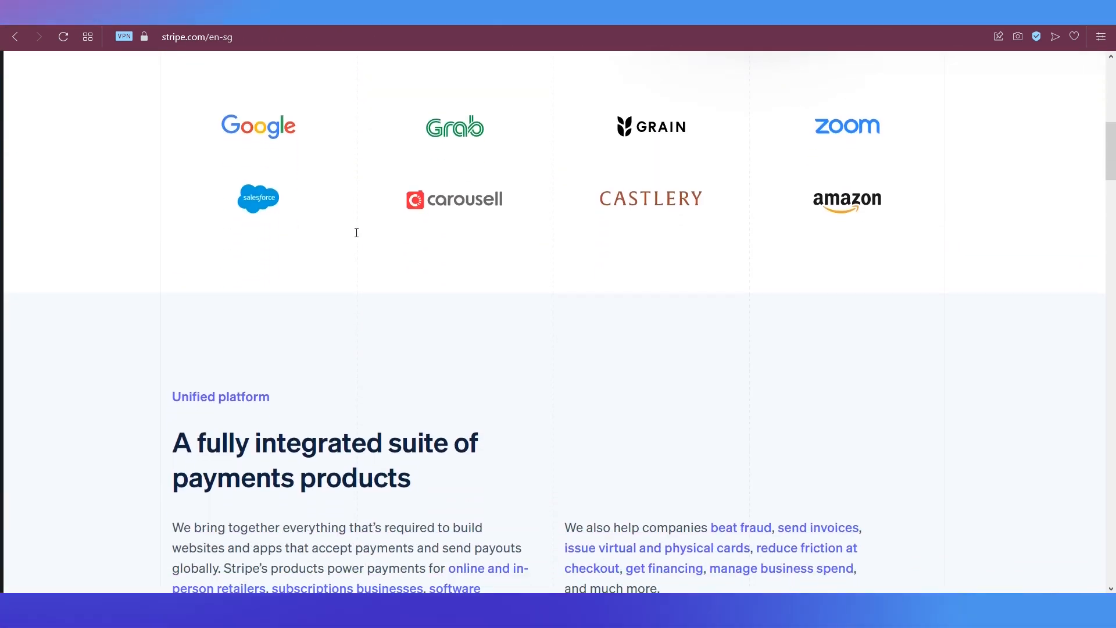
pyautogui.scroll(-2, 356, 232)
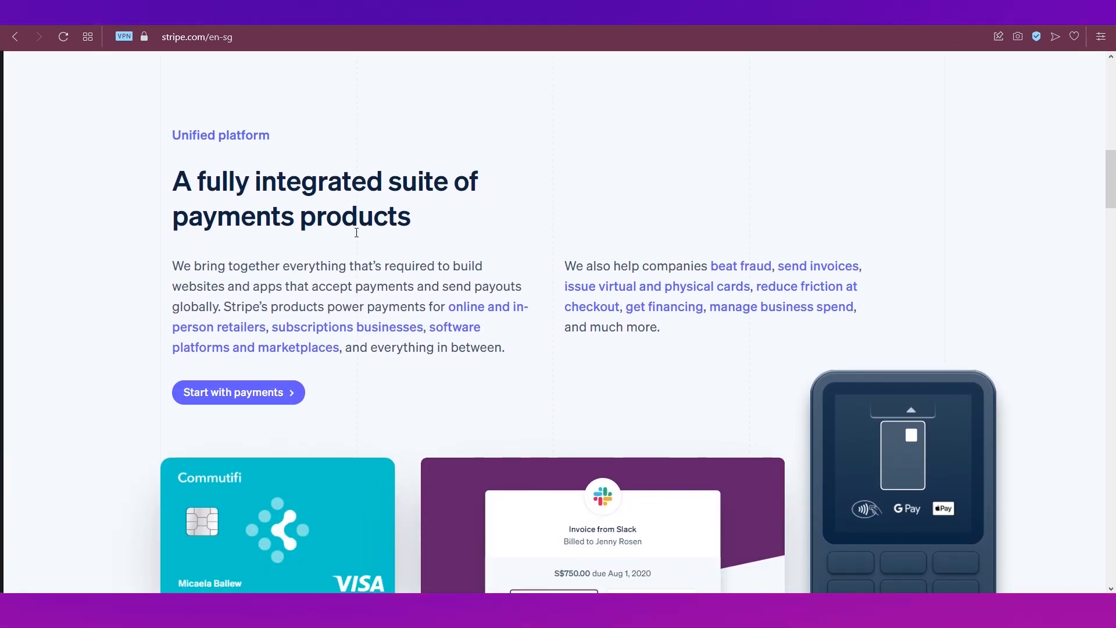
pyautogui.scroll(-2, 356, 232)
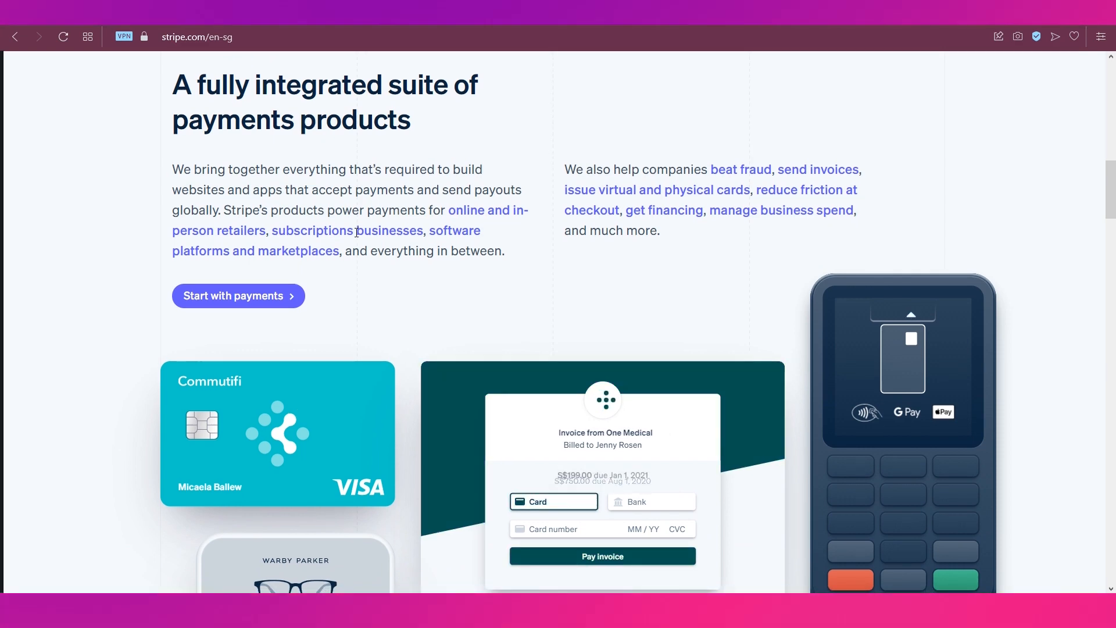
pyautogui.scroll(3, 356, 232)
pyautogui.scroll(10, 356, 232)
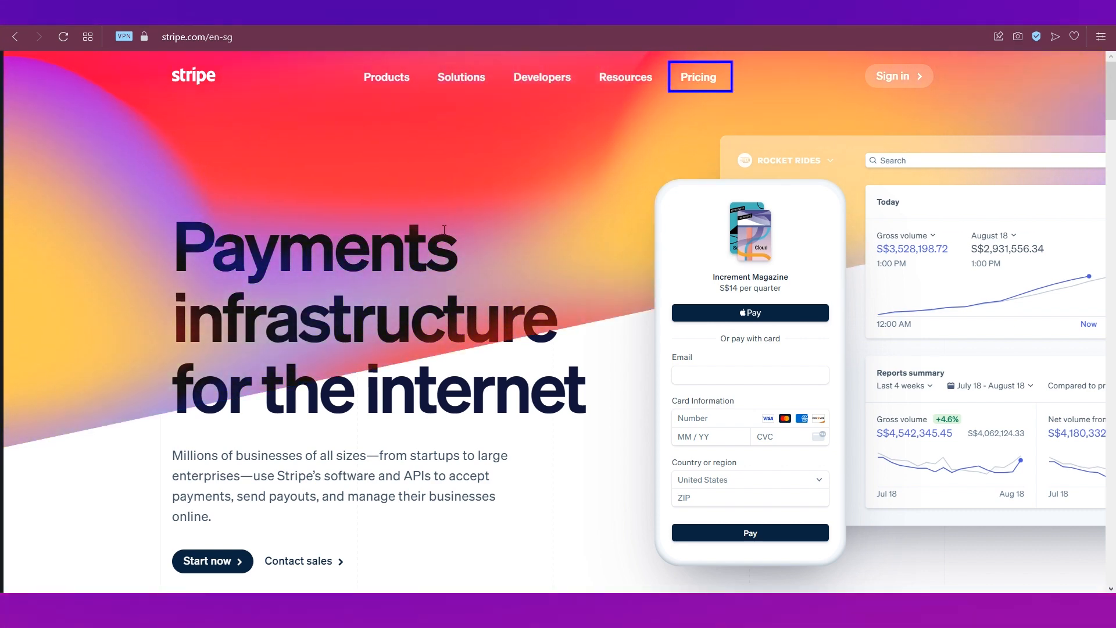
pyautogui.click(681, 83)
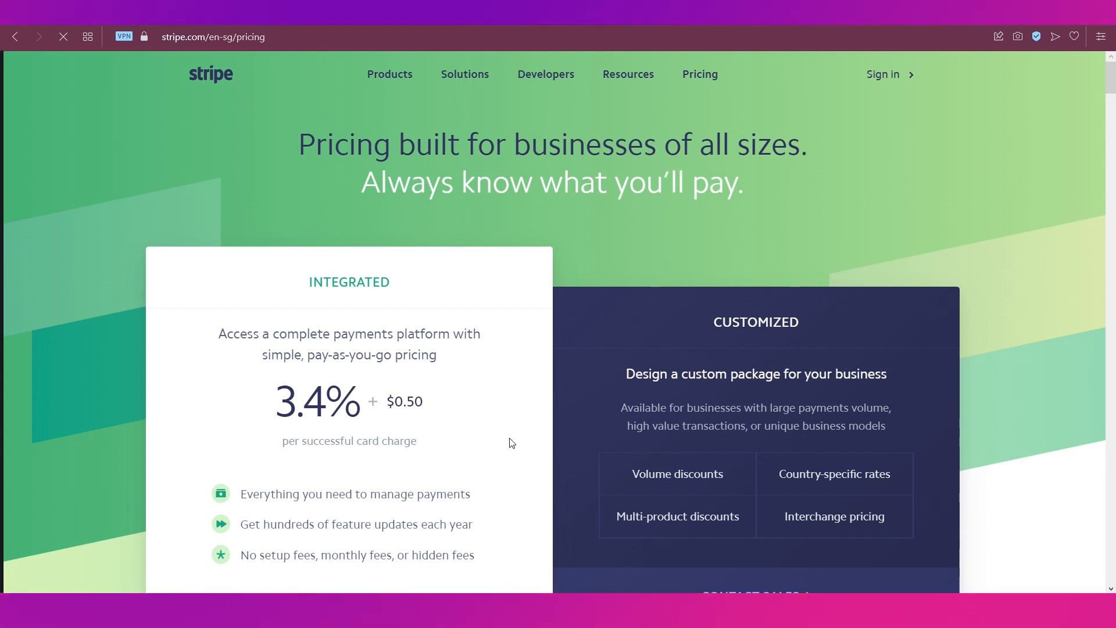
pyautogui.scroll(-2, 692, 439)
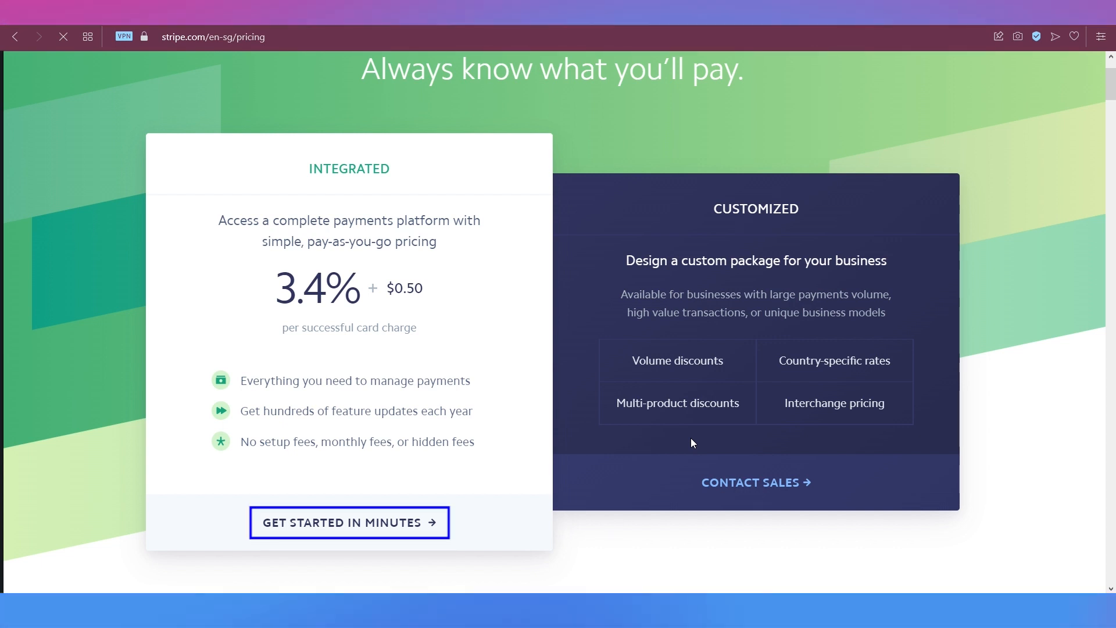
pyautogui.scroll(-2, 691, 440)
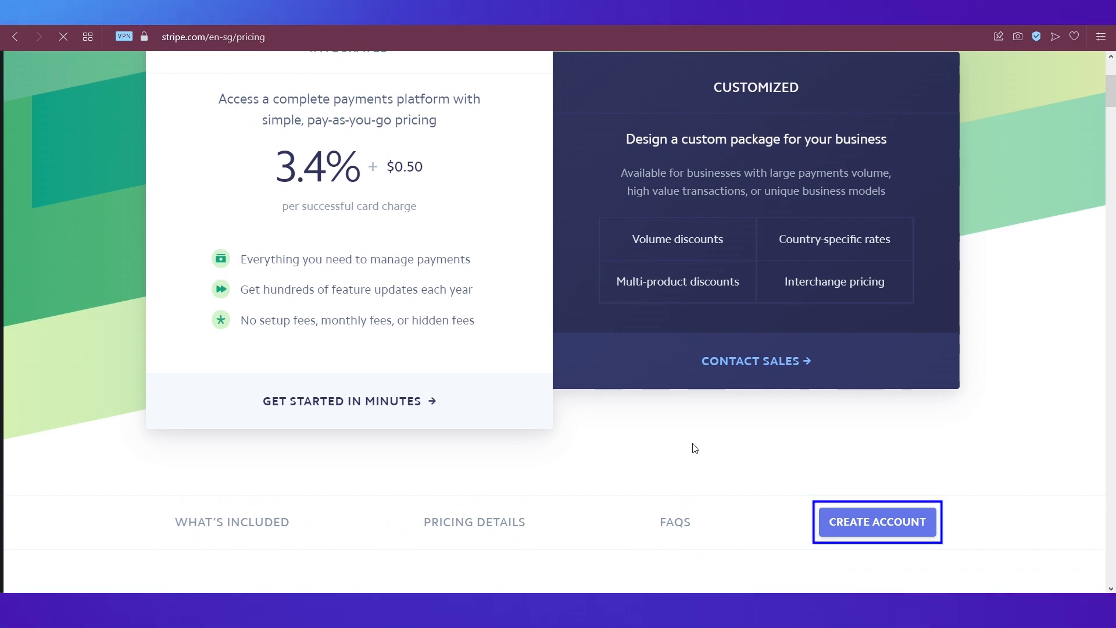
# - Register a new Stripe account with the account e-mail, full name and a password
pyautogui.click(862, 524)
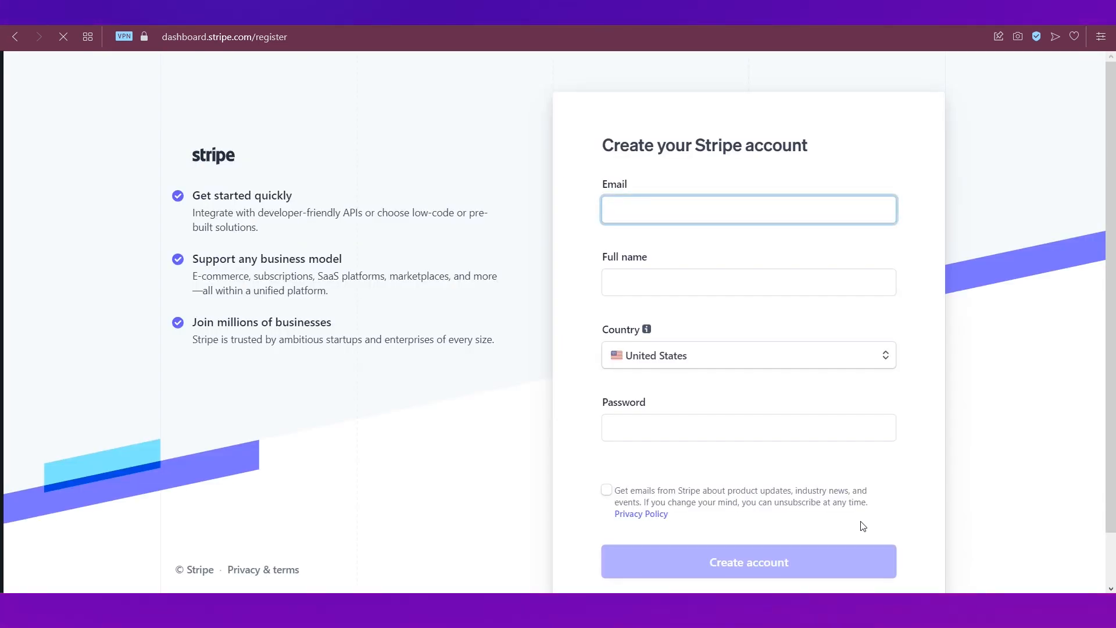
pyautogui.hotkey('ctrl', 'v')
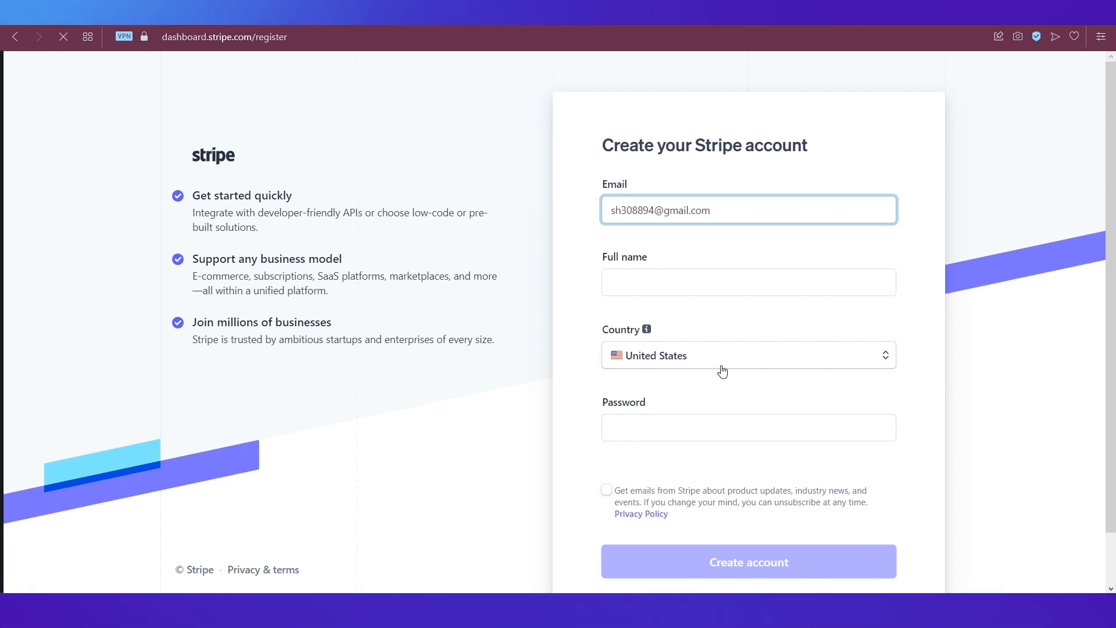
pyautogui.click(689, 289)
pyautogui.click(694, 317)
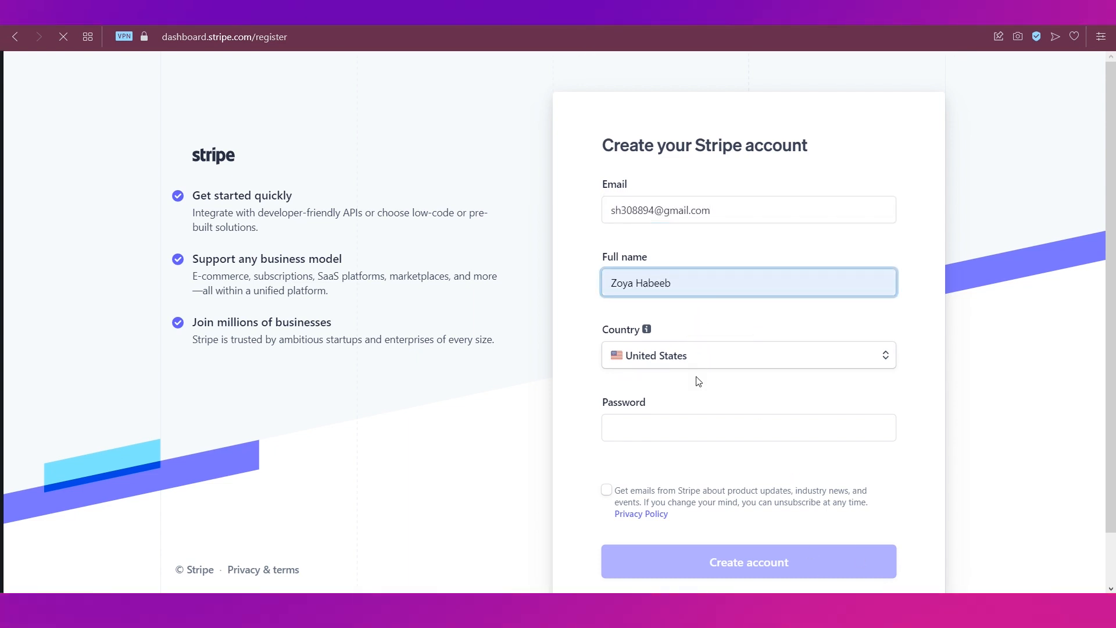
pyautogui.click(684, 428)
pyautogui.write('••')
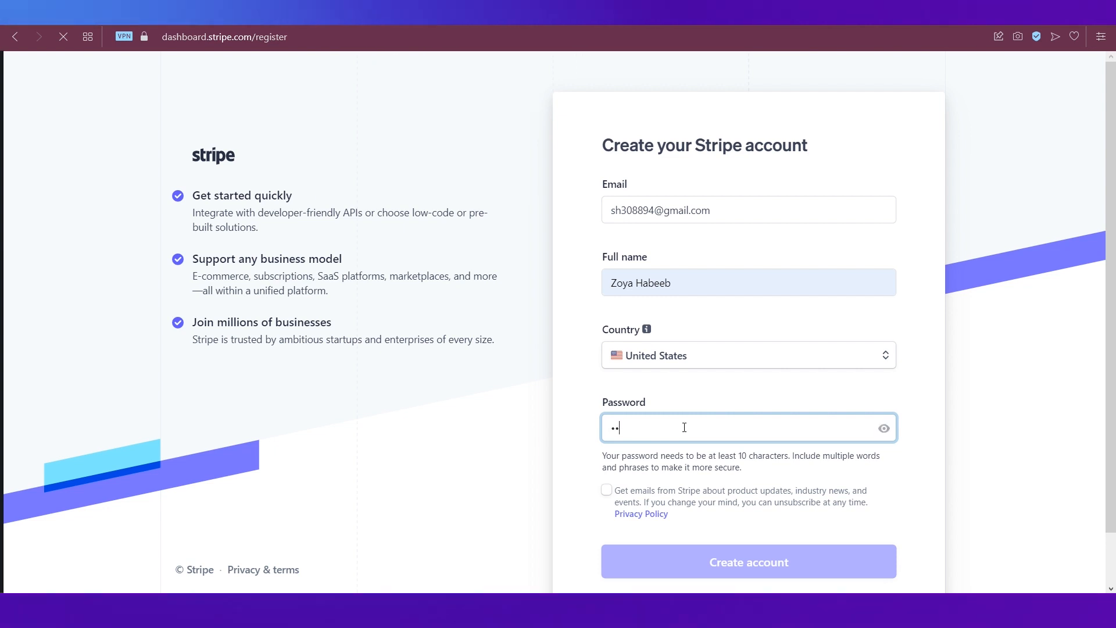
pyautogui.write('••••••••')
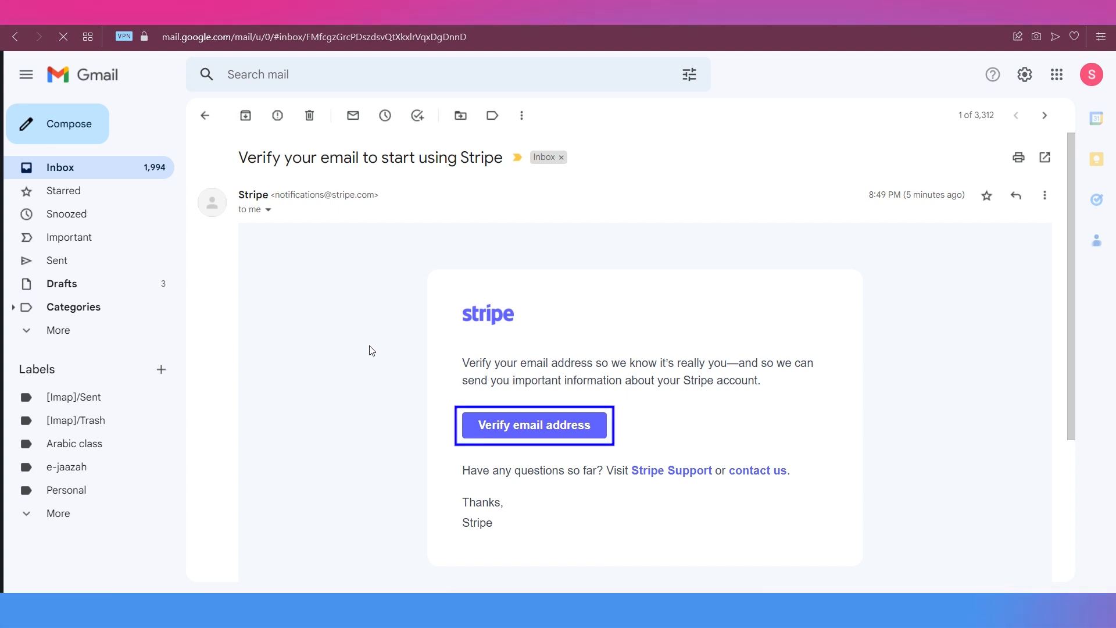
# - Verify the account e-mail address from Stripe's verification message in Gmail
pyautogui.click(480, 423)
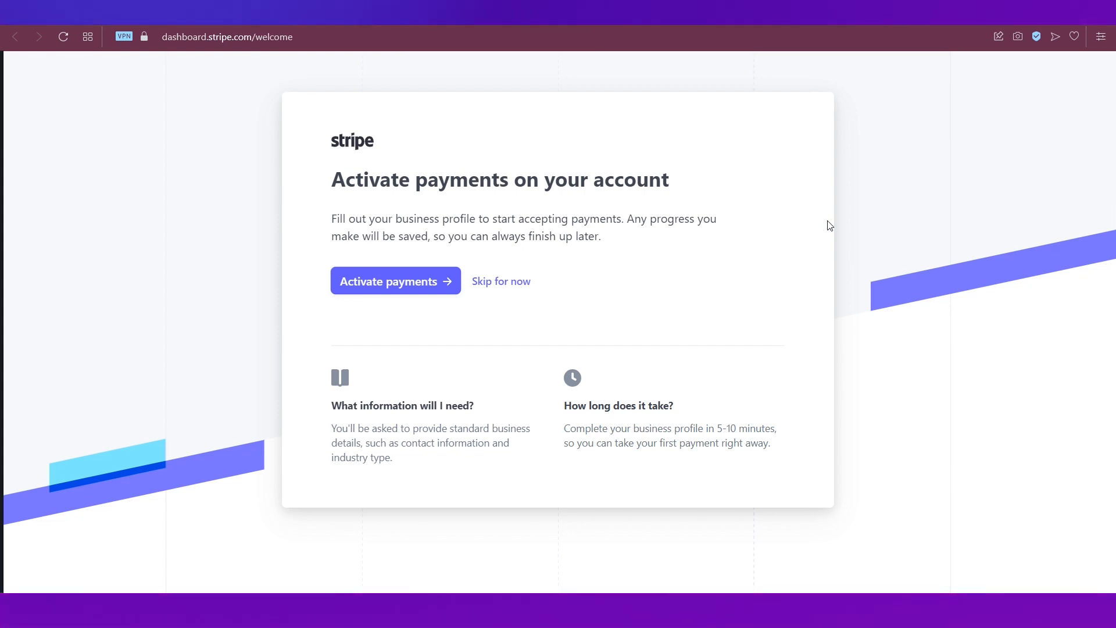
# - Skip payment activation and look through the account switcher, products and Create menus
pyautogui.click(507, 283)
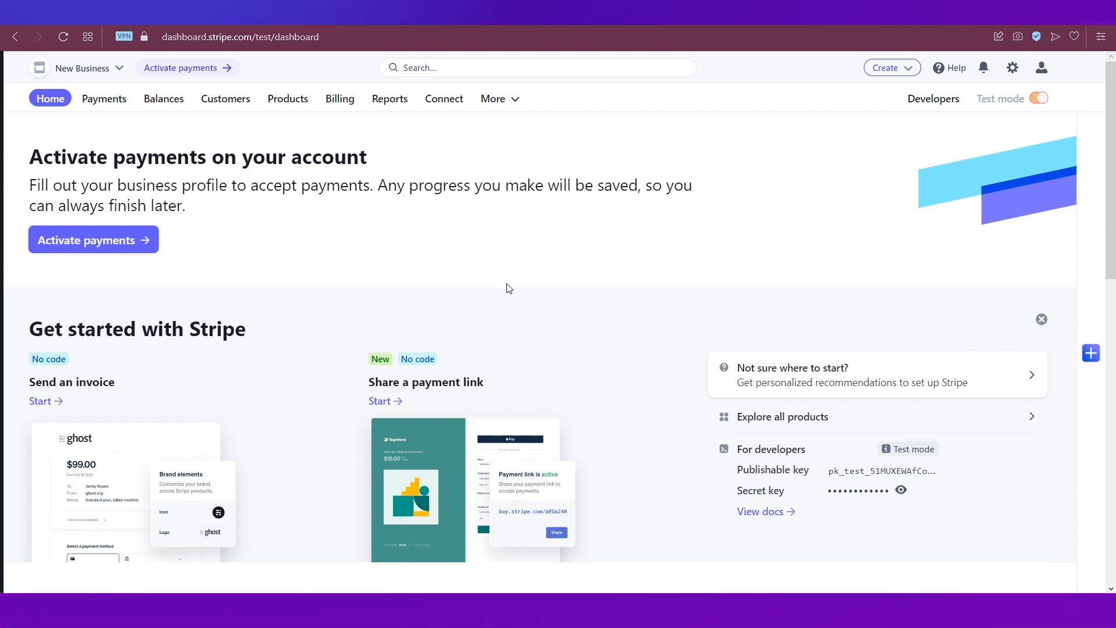
pyautogui.click(114, 70)
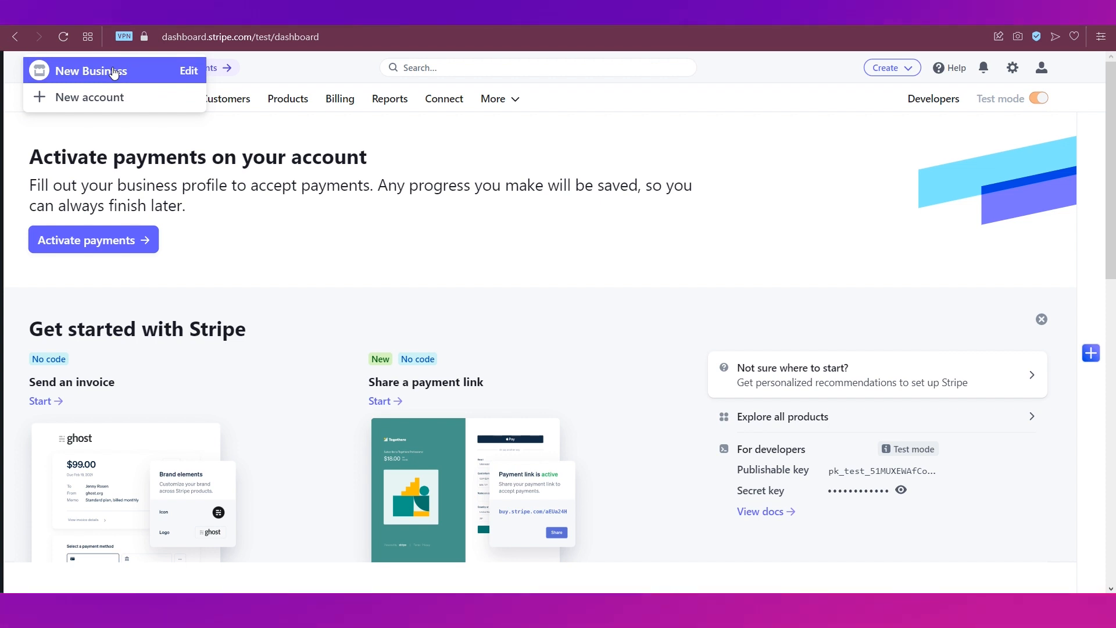
pyautogui.click(208, 135)
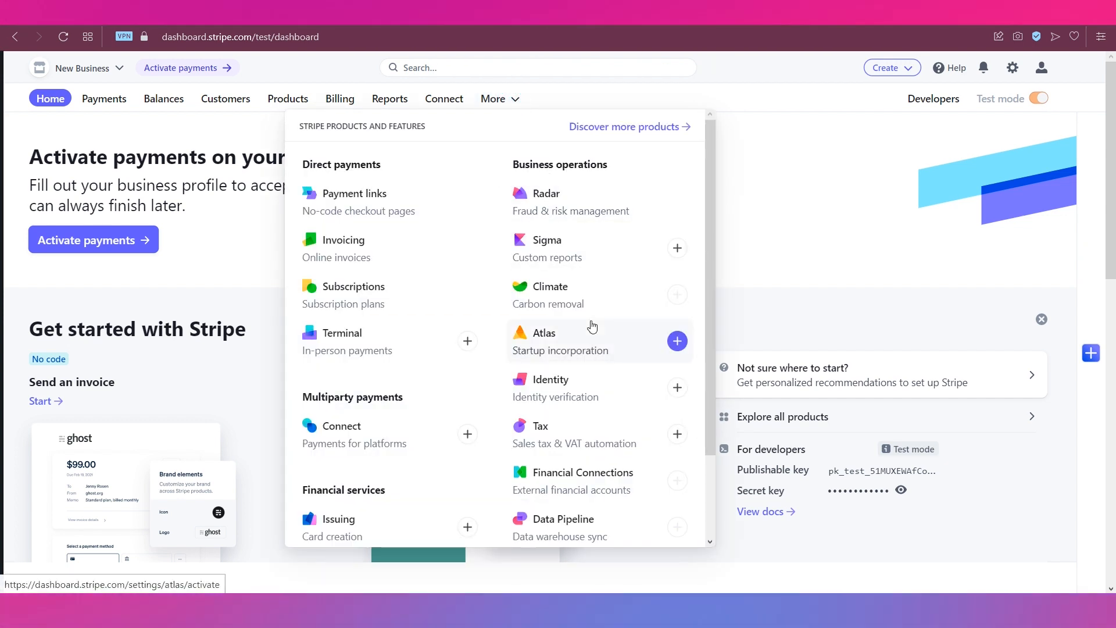
pyautogui.click(796, 217)
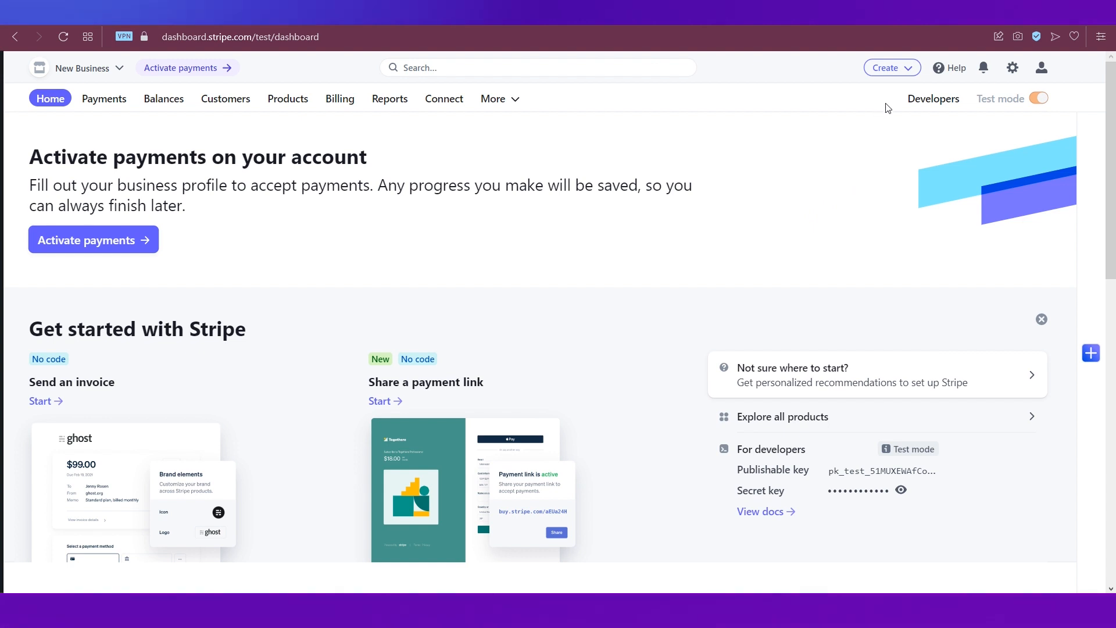
pyautogui.click(900, 76)
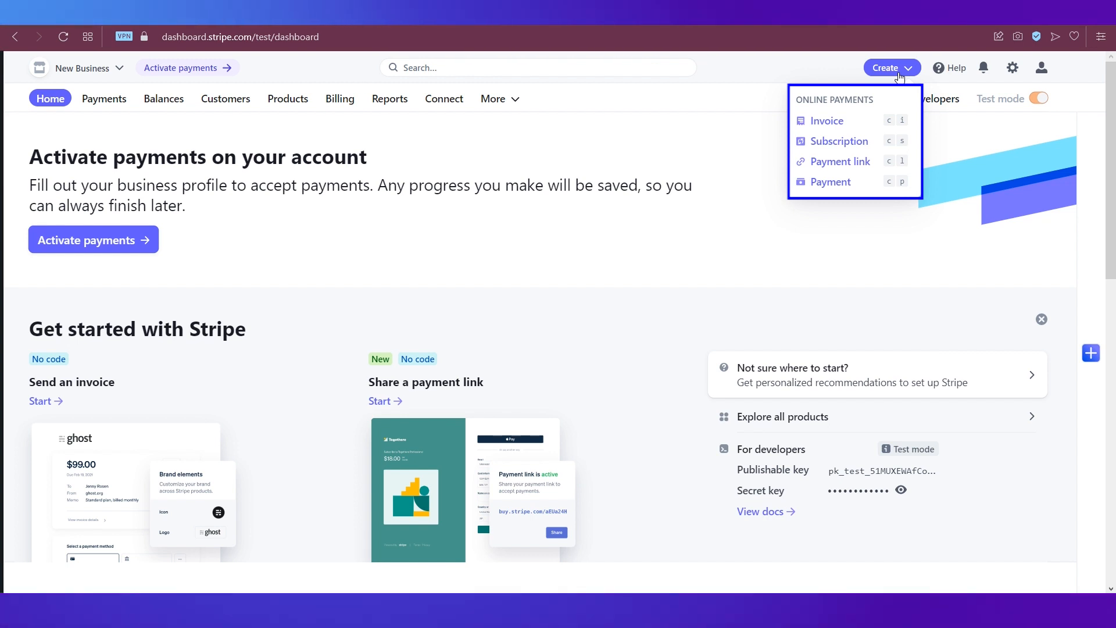
pyautogui.click(822, 68)
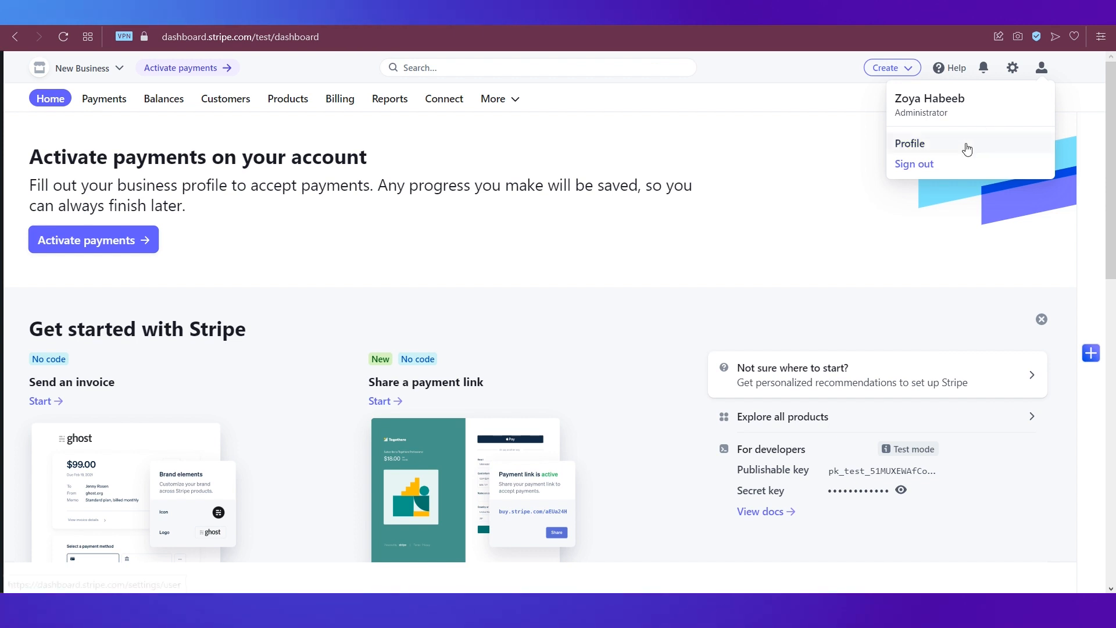
# - Close the profile menu and scroll through the Today summary and last-7-days Reports overview
pyautogui.click(844, 162)
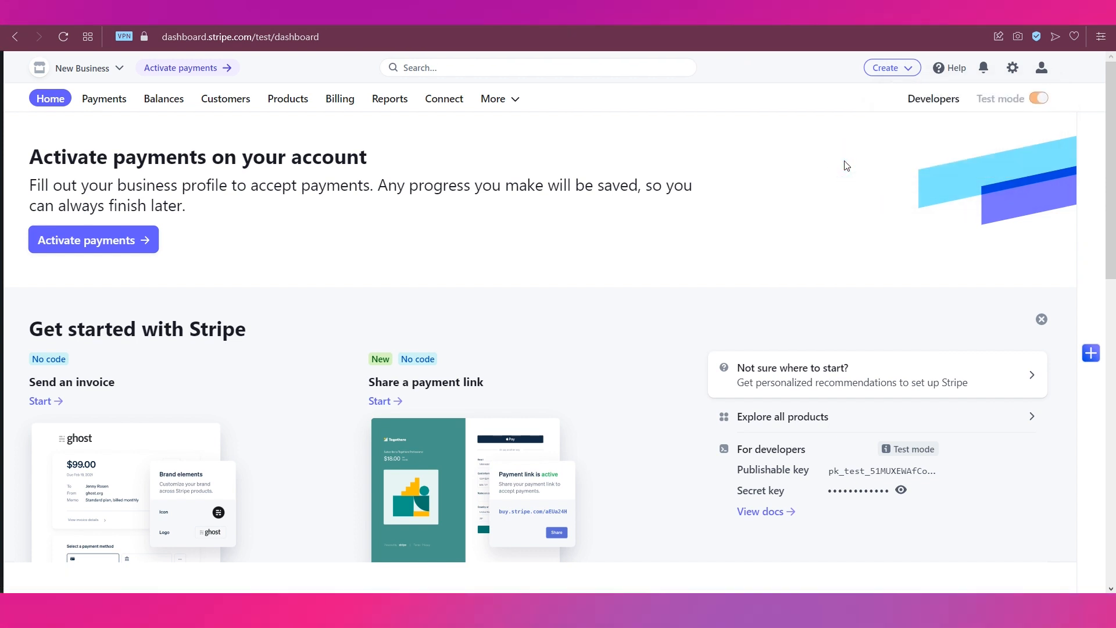
pyautogui.scroll(-3, 846, 166)
pyautogui.scroll(-5, 846, 166)
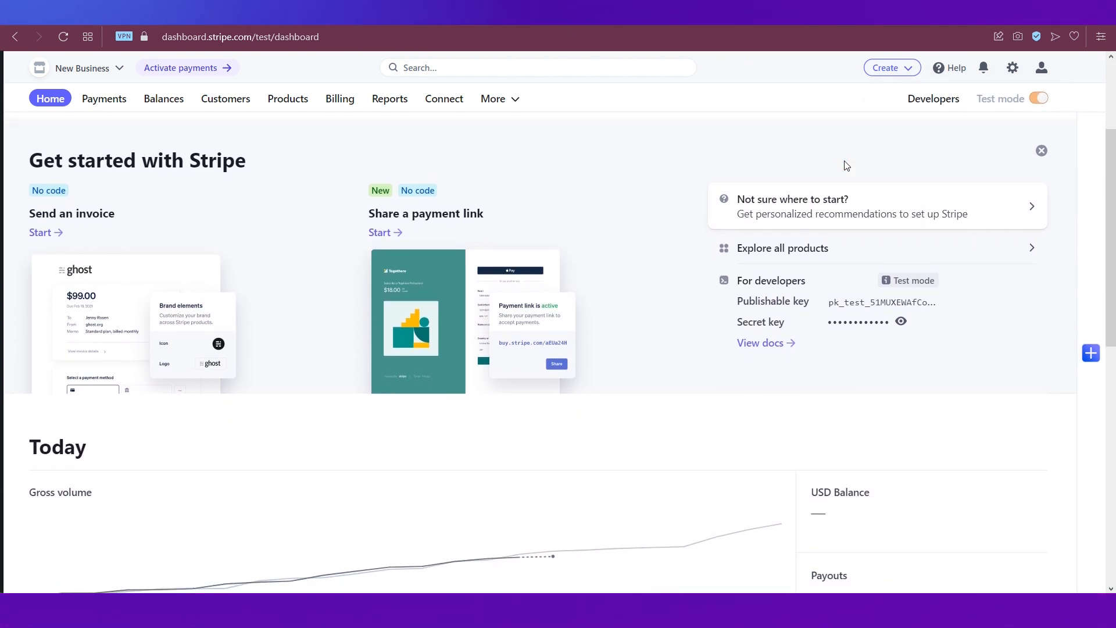
pyautogui.scroll(-5, 846, 165)
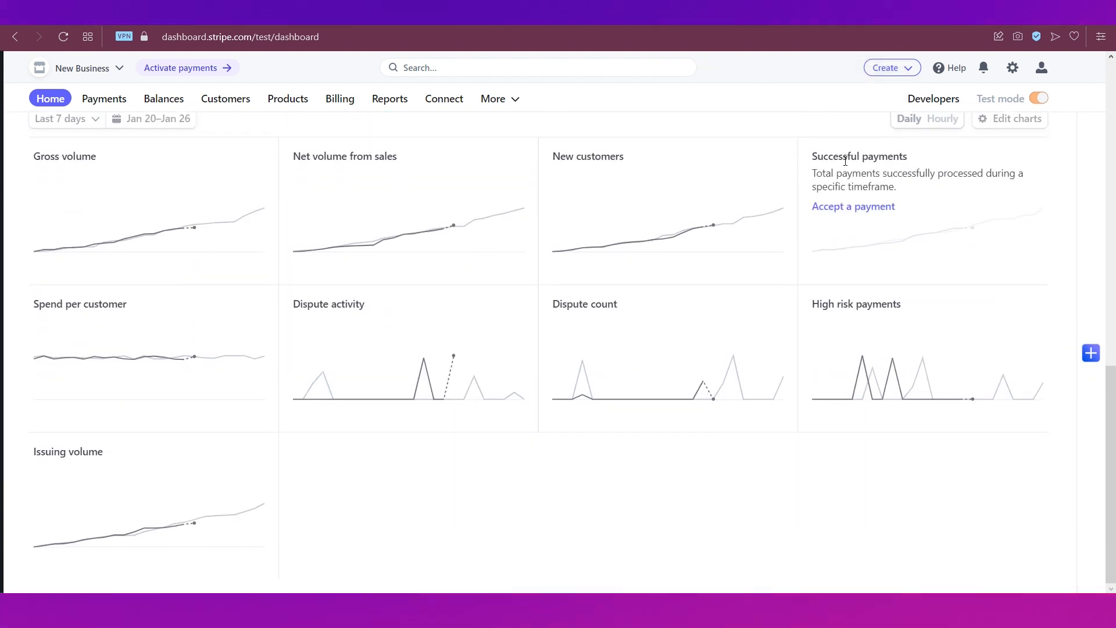
pyautogui.scroll(13, 846, 163)
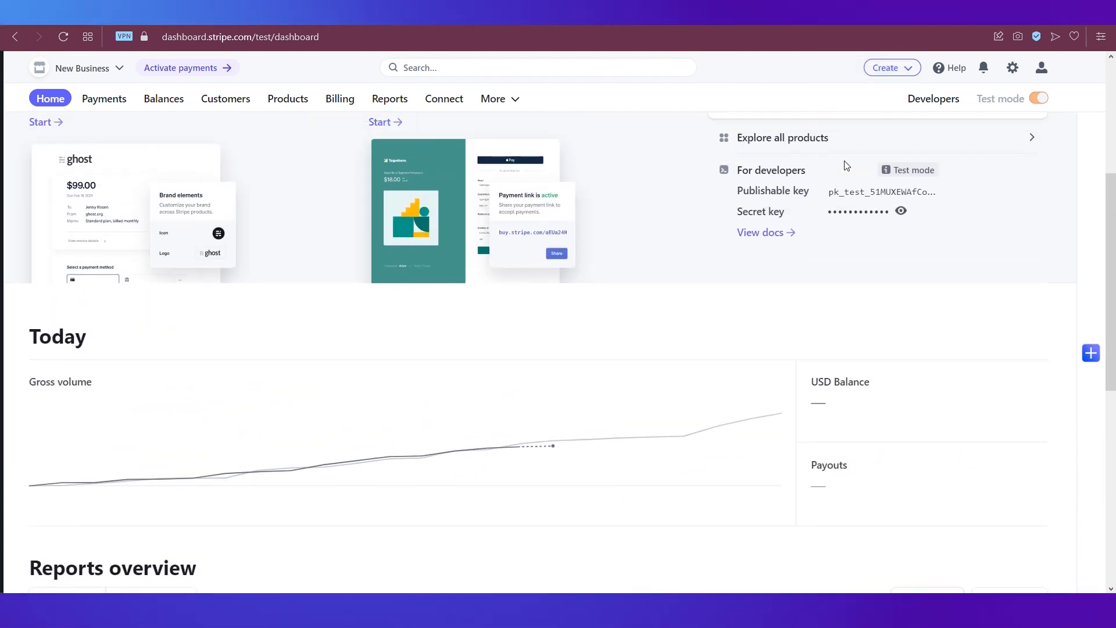
pyautogui.scroll(1, 846, 167)
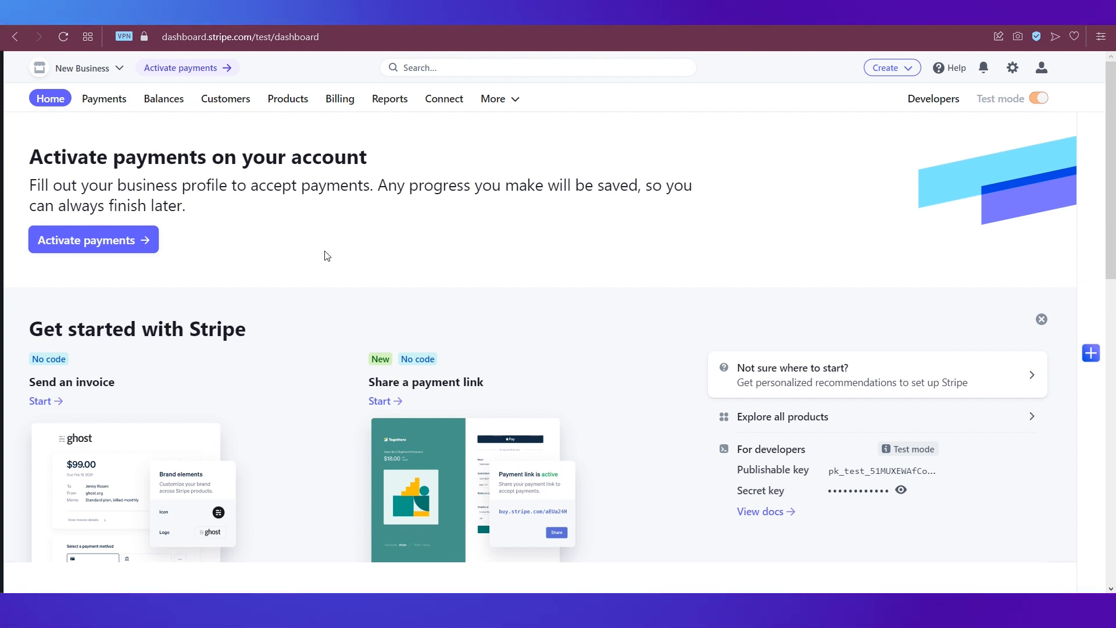
# - Start payment activation, pass business location and type, and submit the legal first and last name
pyautogui.click(76, 240)
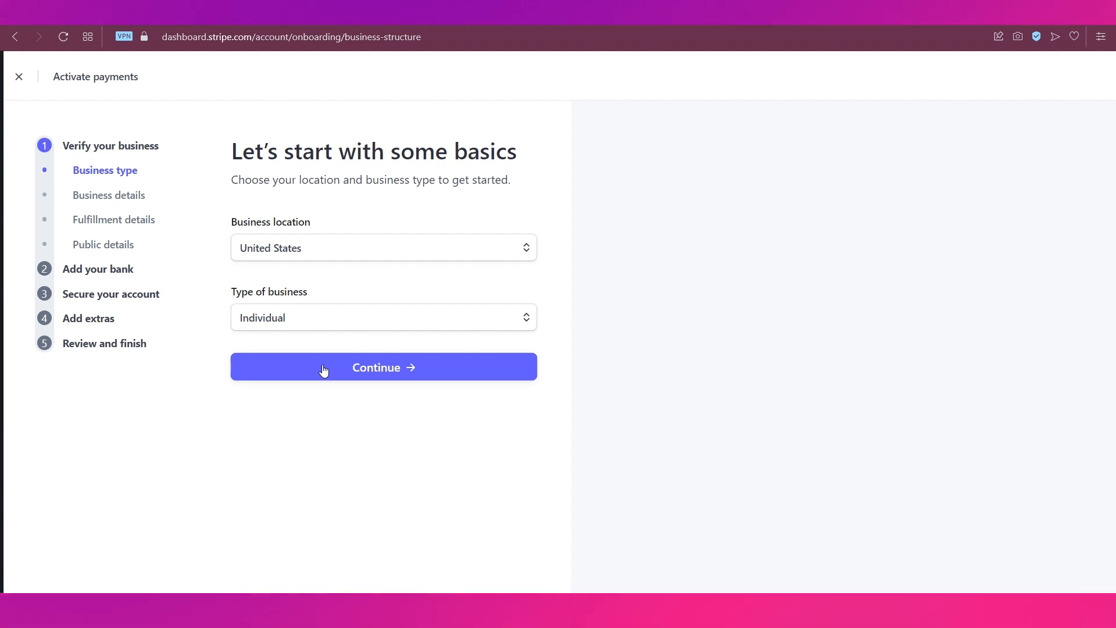
pyautogui.click(324, 371)
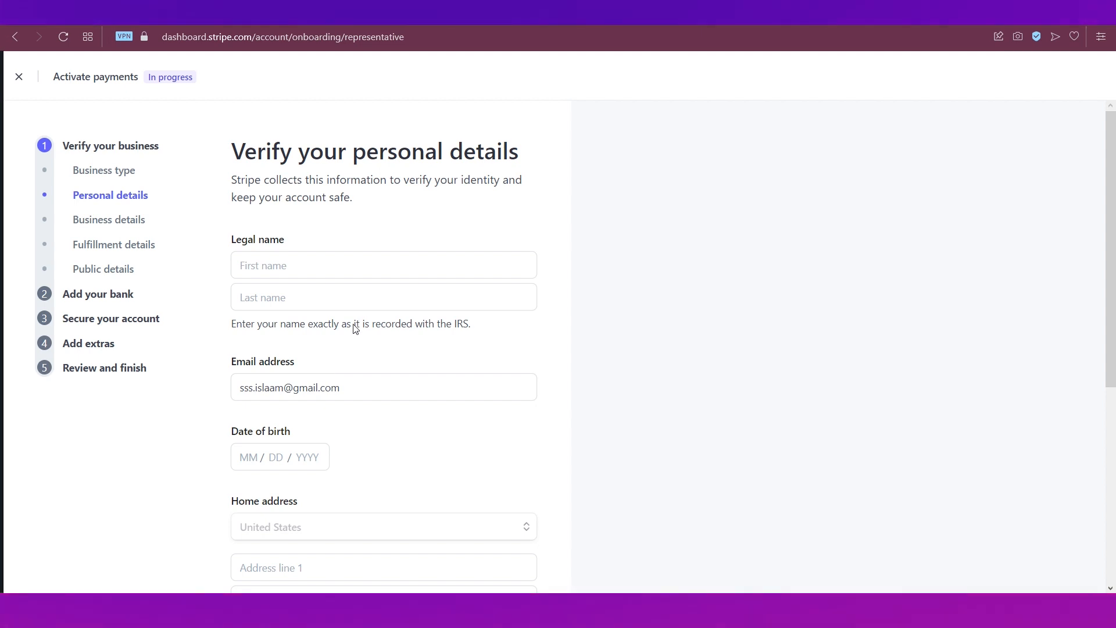
pyautogui.click(320, 262)
pyautogui.write('Zoya')
pyautogui.press('Tab')
pyautogui.write('Is')
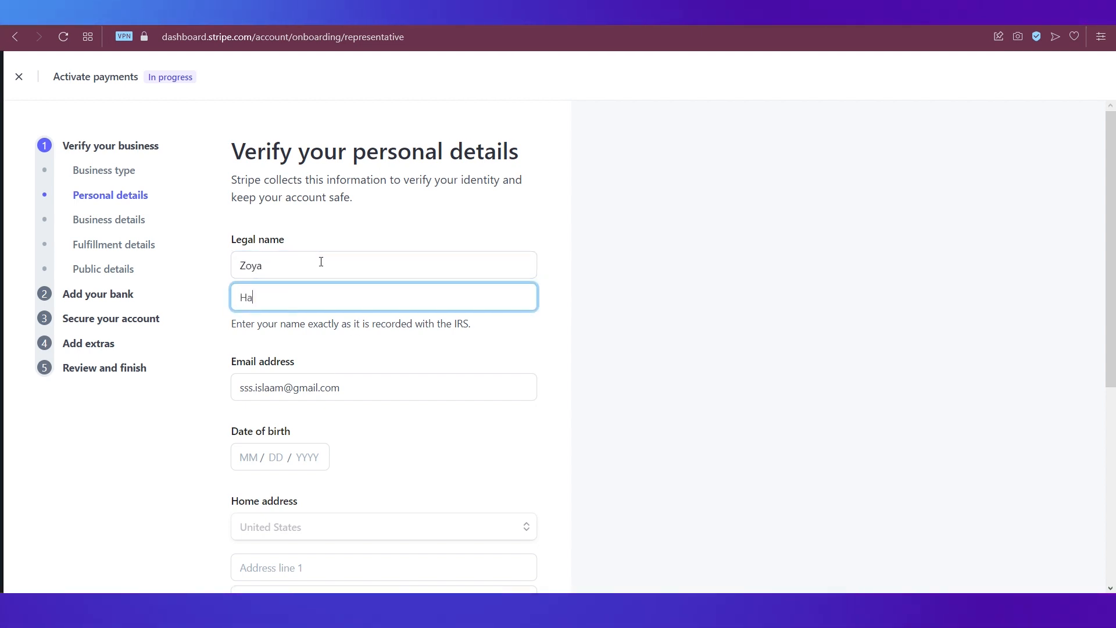
pyautogui.scroll(-5, 322, 349)
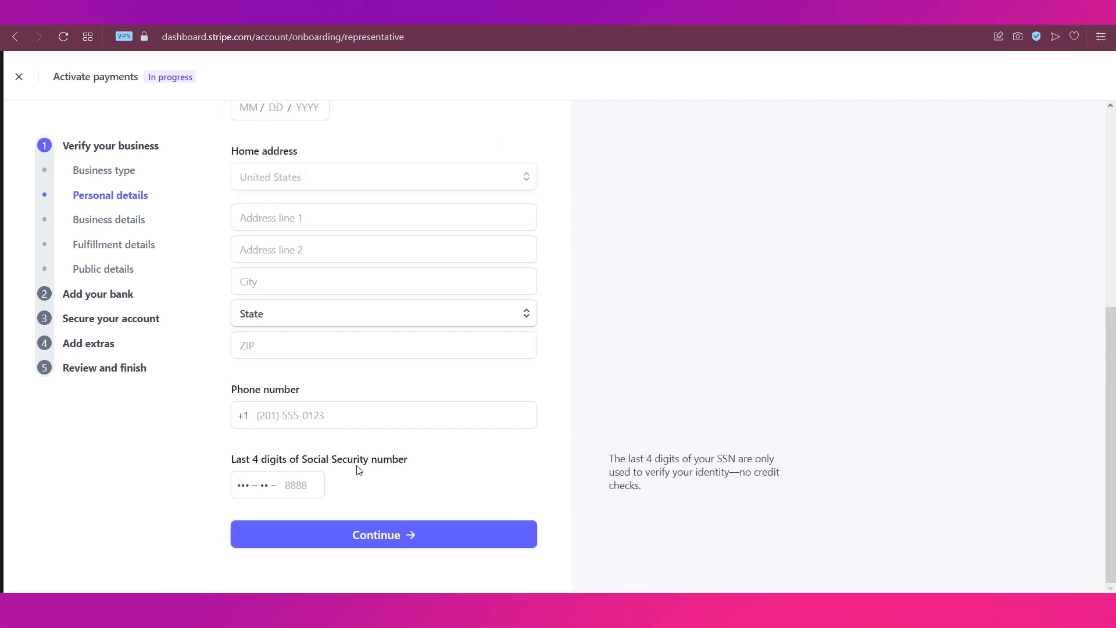
pyautogui.click(375, 537)
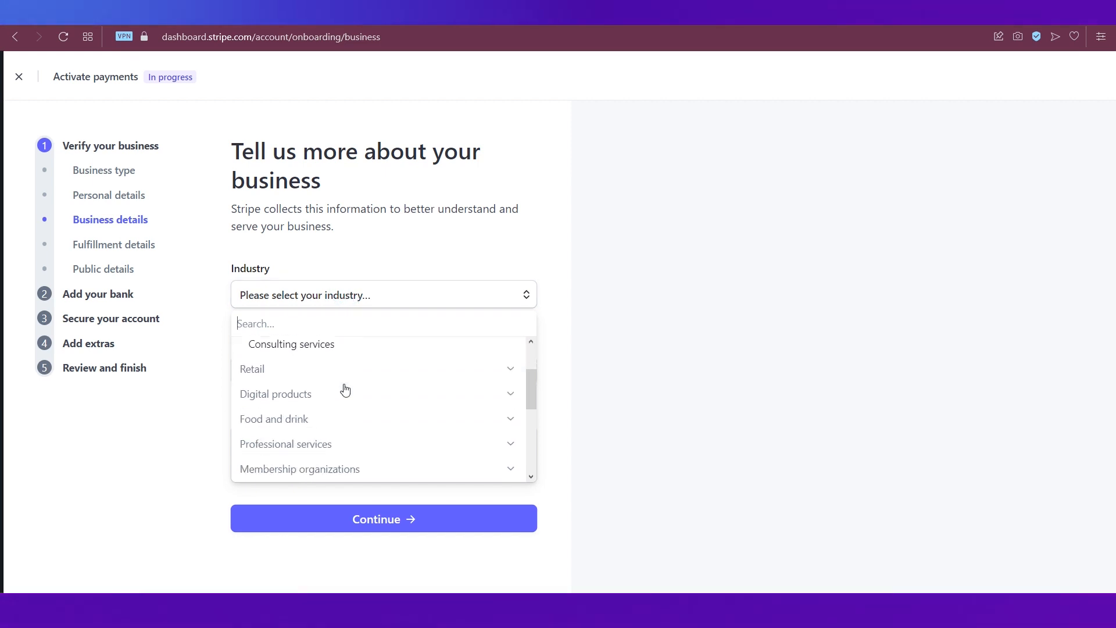
# - Pick a Digital products industry, answer within 2 weeks and under $100,000, and confirm public details
pyautogui.scroll(-5, 345, 389)
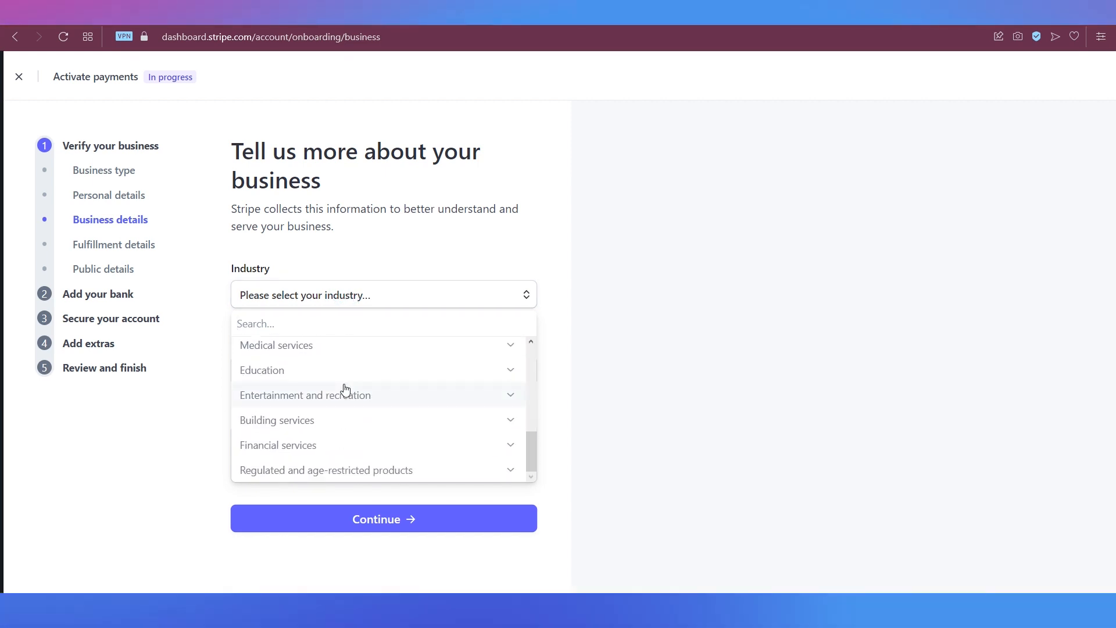
pyautogui.scroll(2, 345, 389)
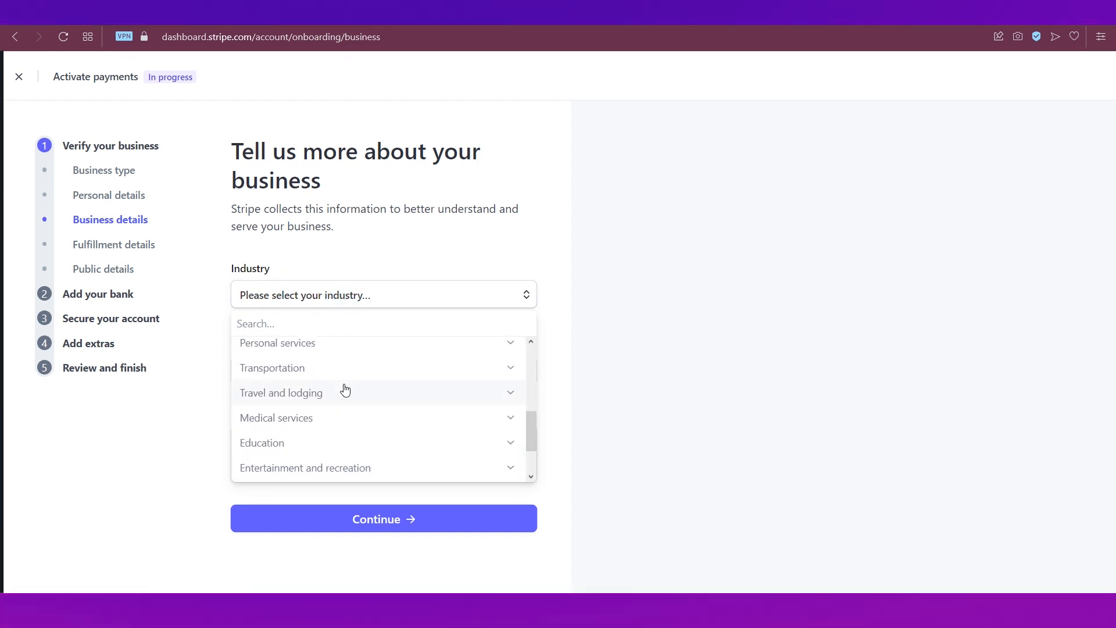
pyautogui.scroll(4, 345, 388)
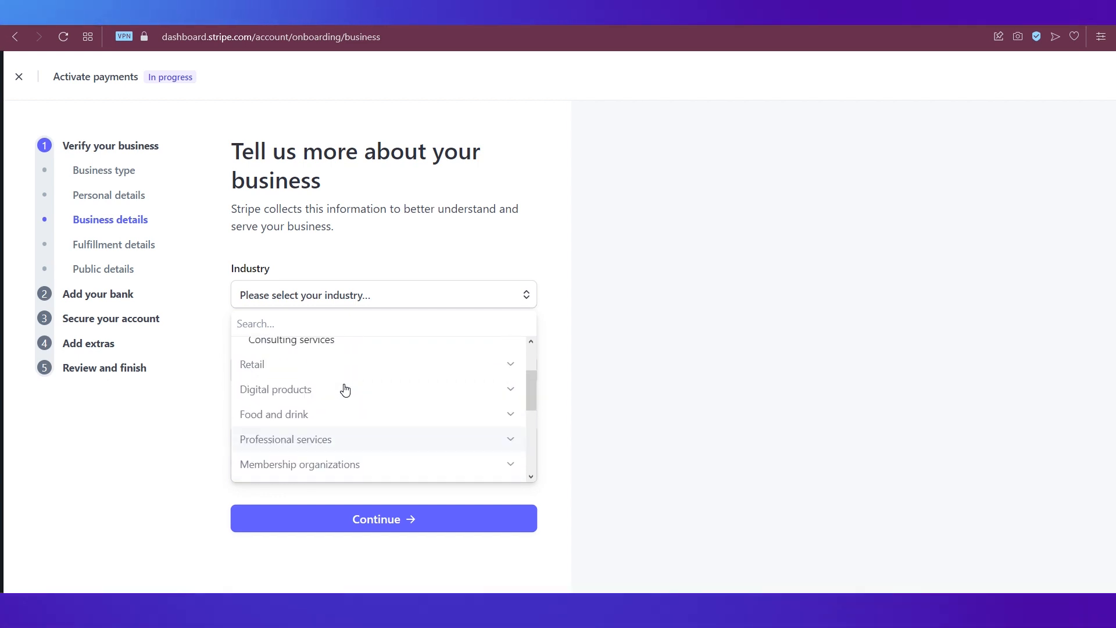
pyautogui.click(301, 394)
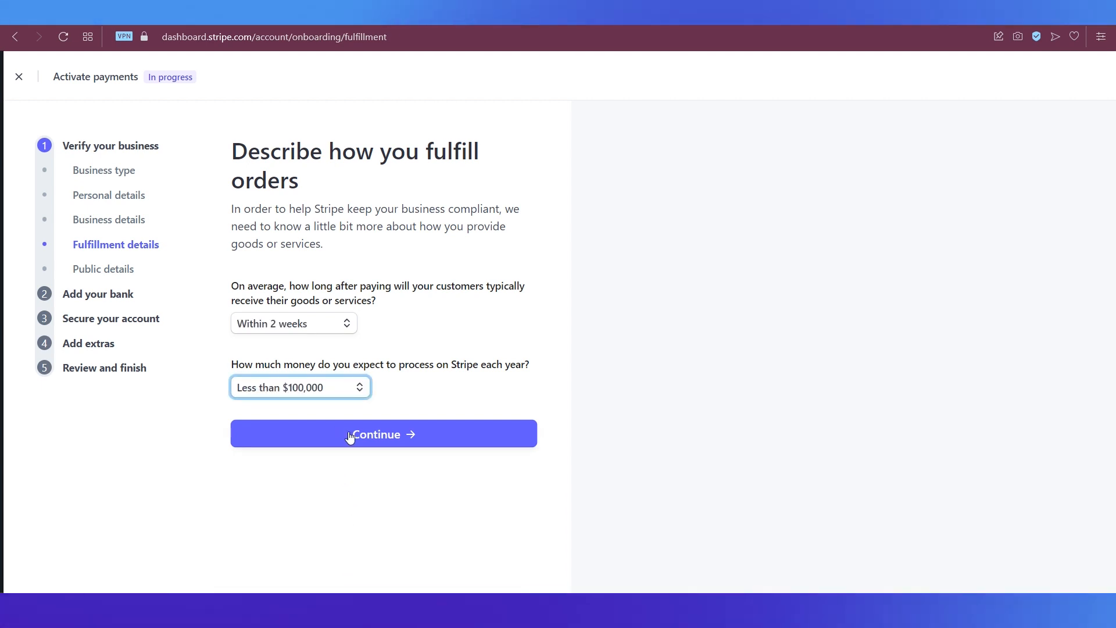
pyautogui.click(349, 434)
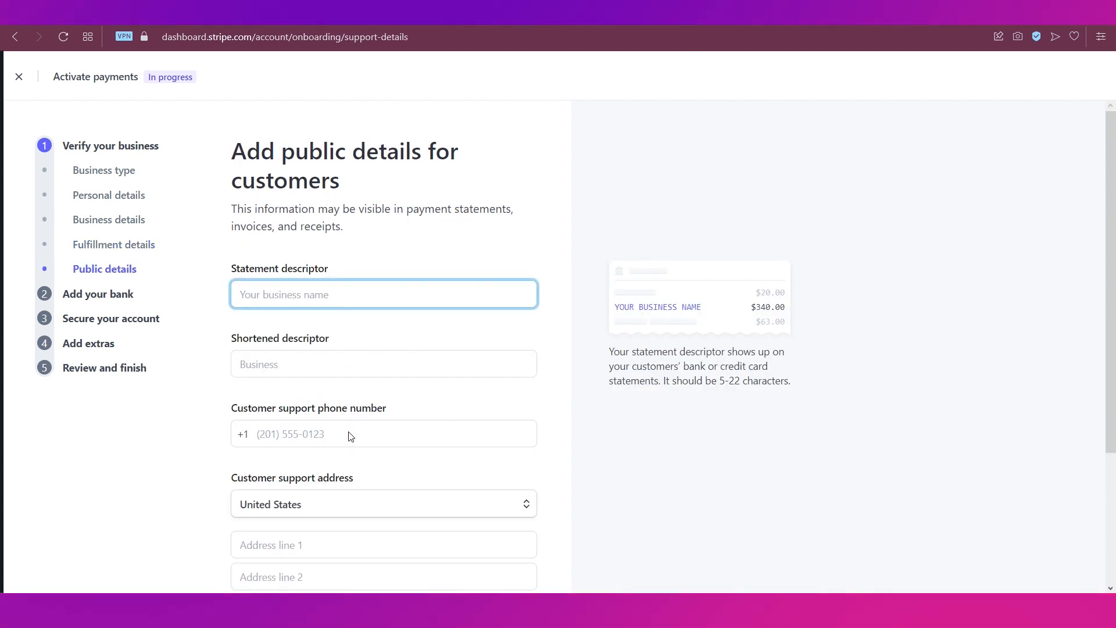
pyautogui.scroll(-3, 350, 432)
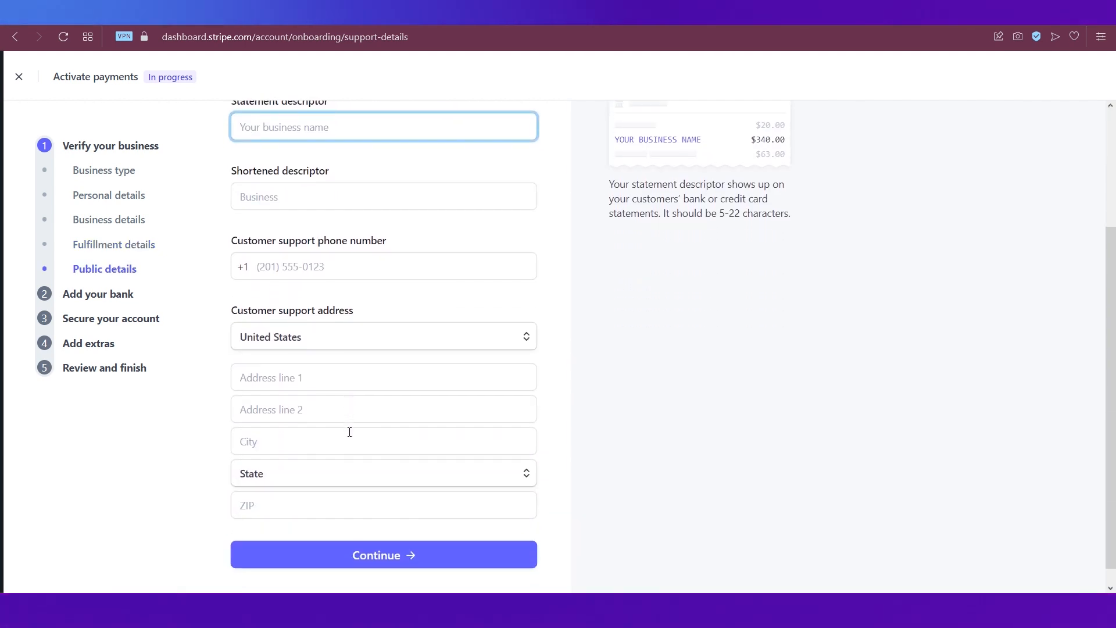
pyautogui.click(366, 542)
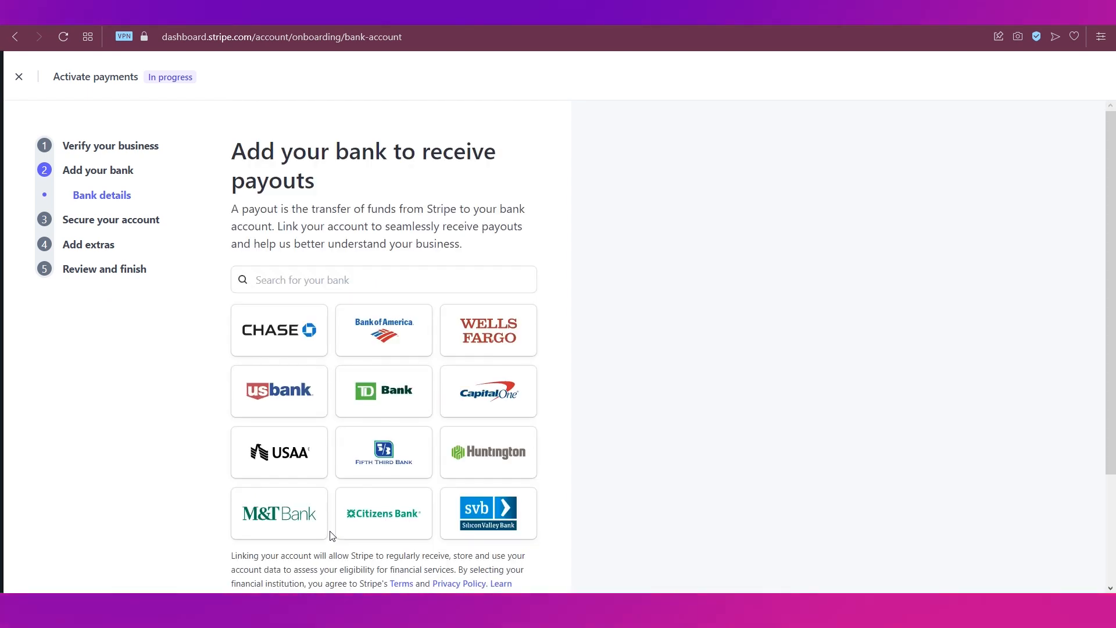
# - Skip the bank and two-step authentication steps, decline sales tax and climate, and review the summary
pyautogui.scroll(-3, 426, 451)
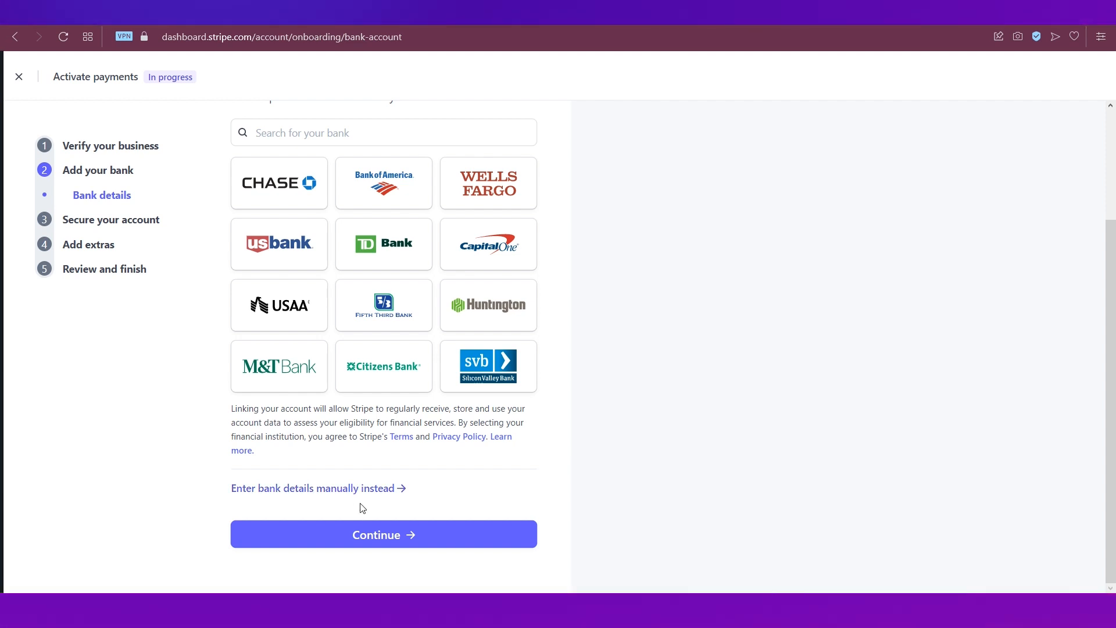
pyautogui.click(373, 539)
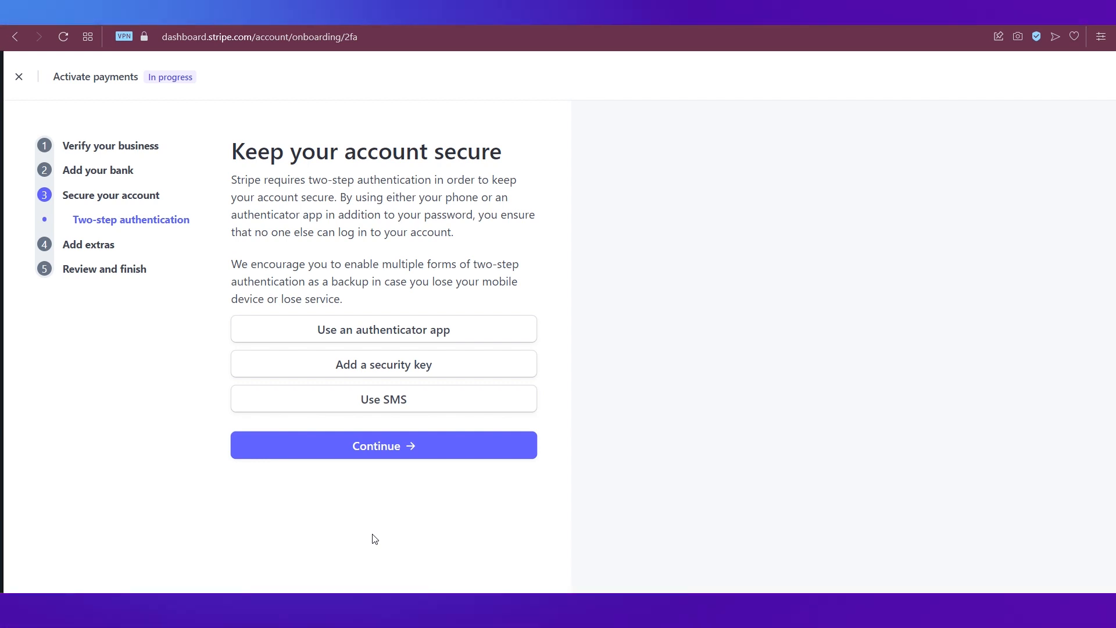
pyautogui.click(359, 457)
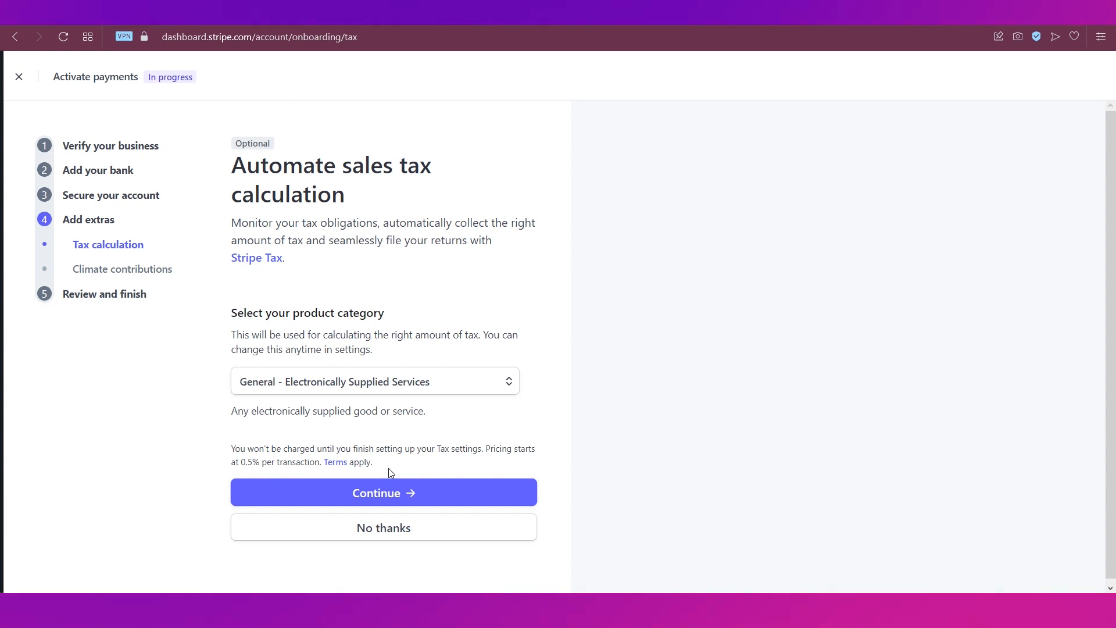
pyautogui.click(394, 534)
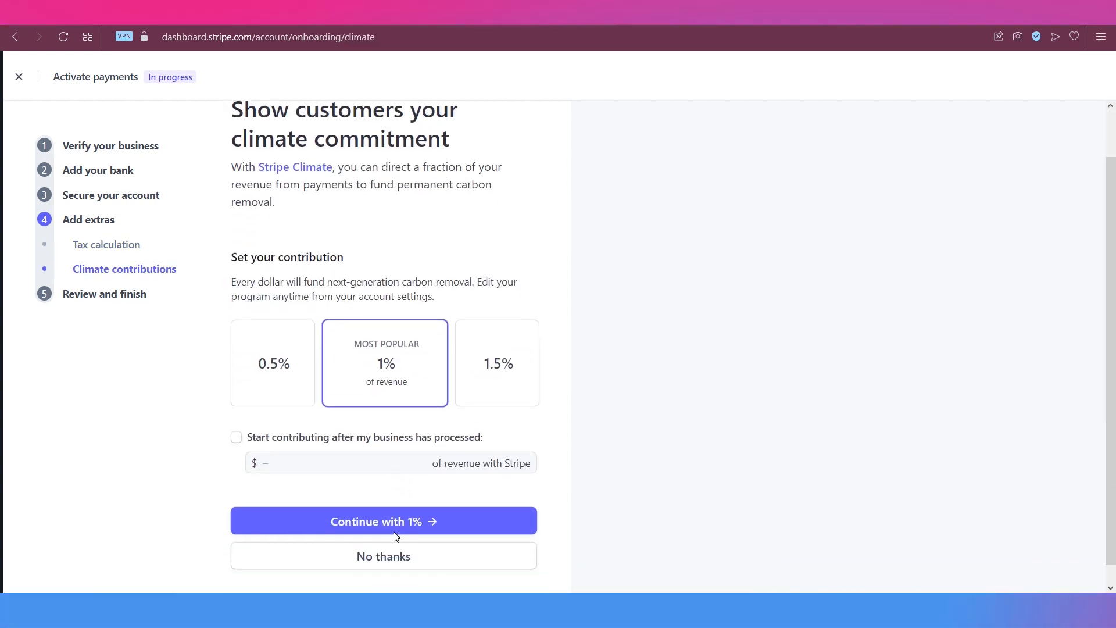
pyautogui.scroll(-1, 395, 535)
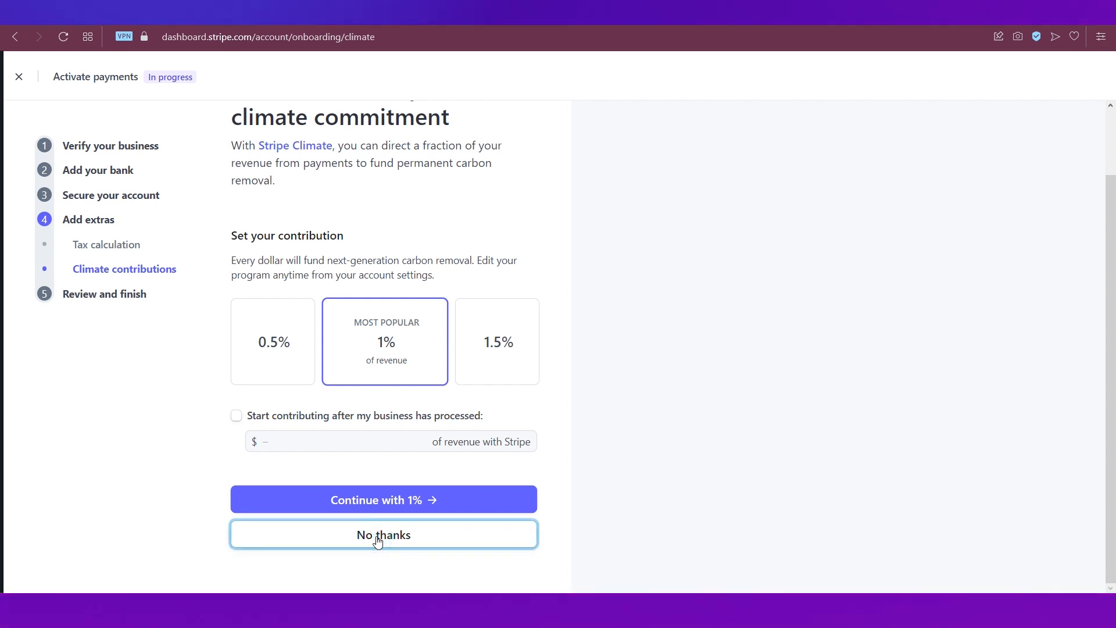
pyautogui.click(378, 535)
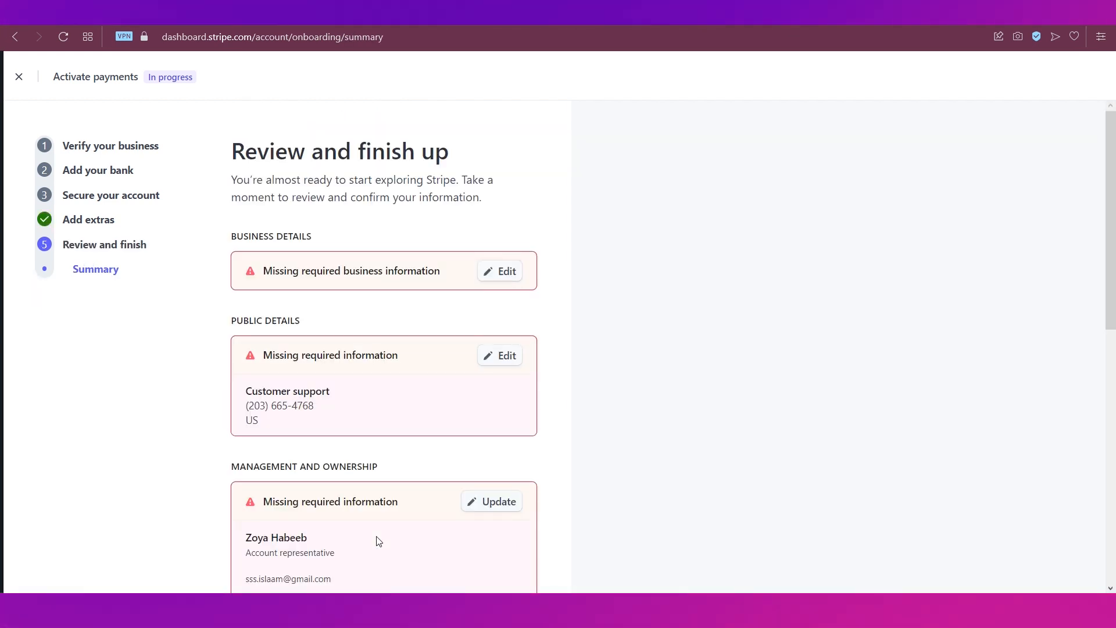
pyautogui.scroll(-10, 374, 427)
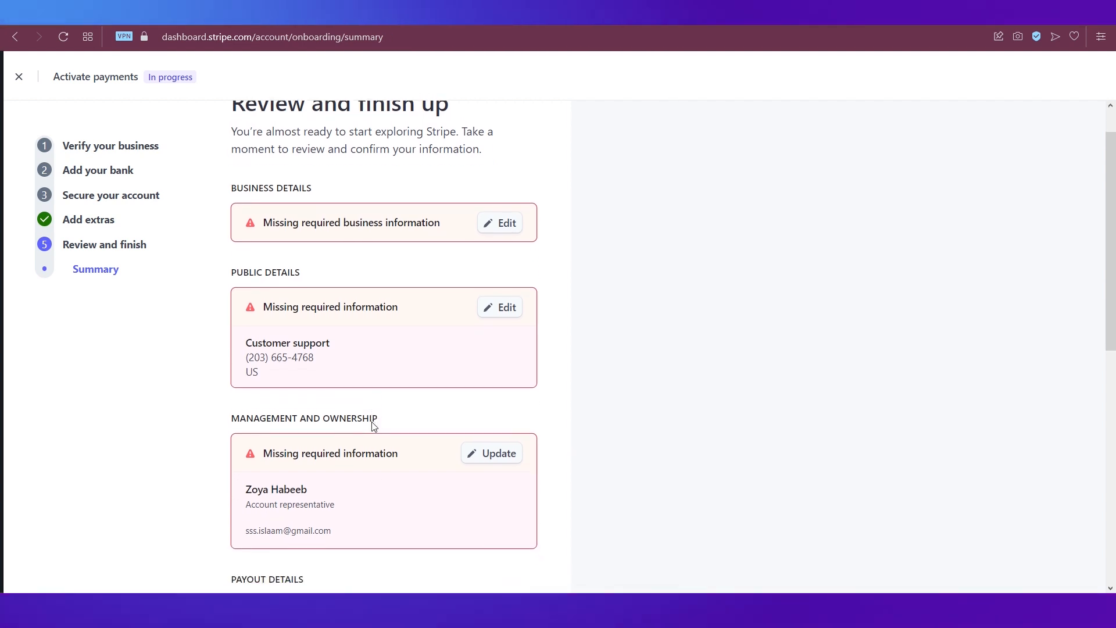
pyautogui.scroll(-1, 374, 427)
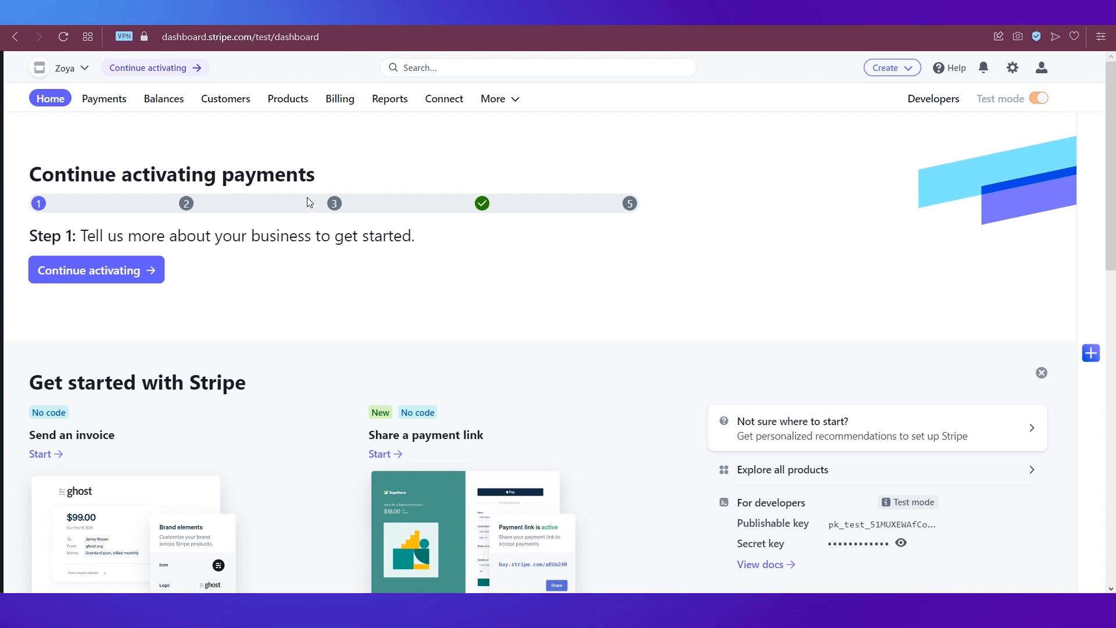
# - Start a new product named Product1 in the Products section
pyautogui.click(280, 108)
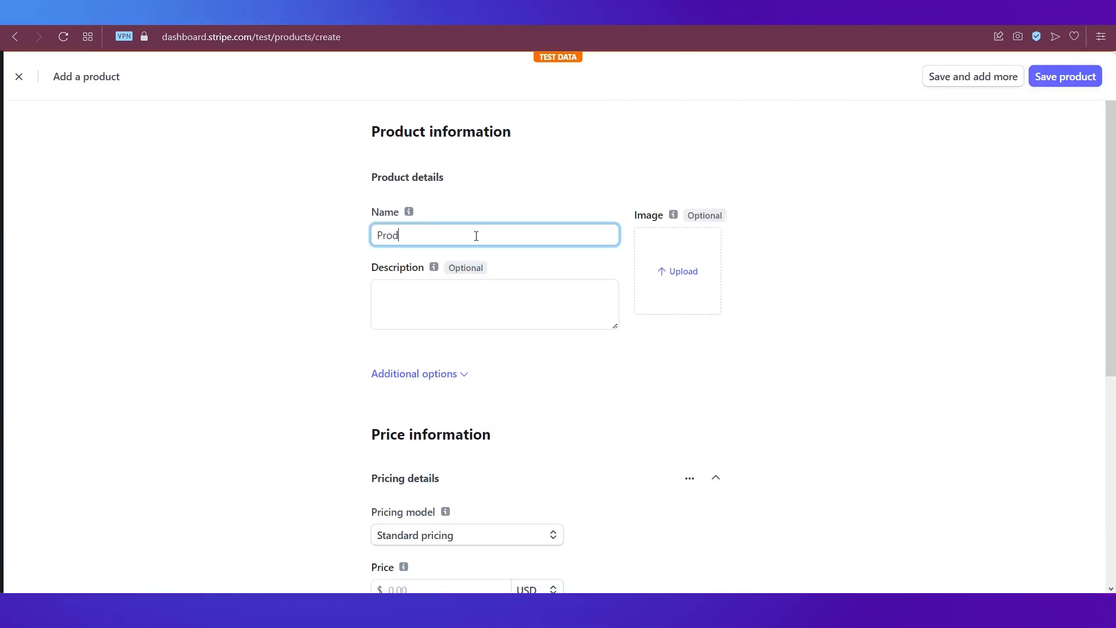
pyautogui.write('t1')
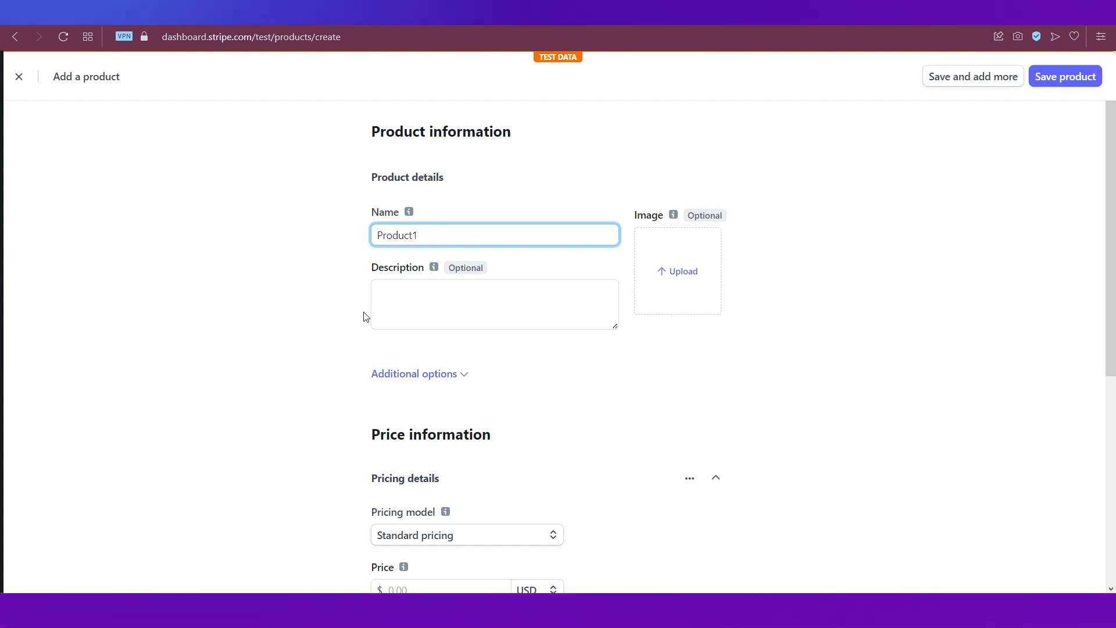
pyautogui.scroll(-1, 338, 331)
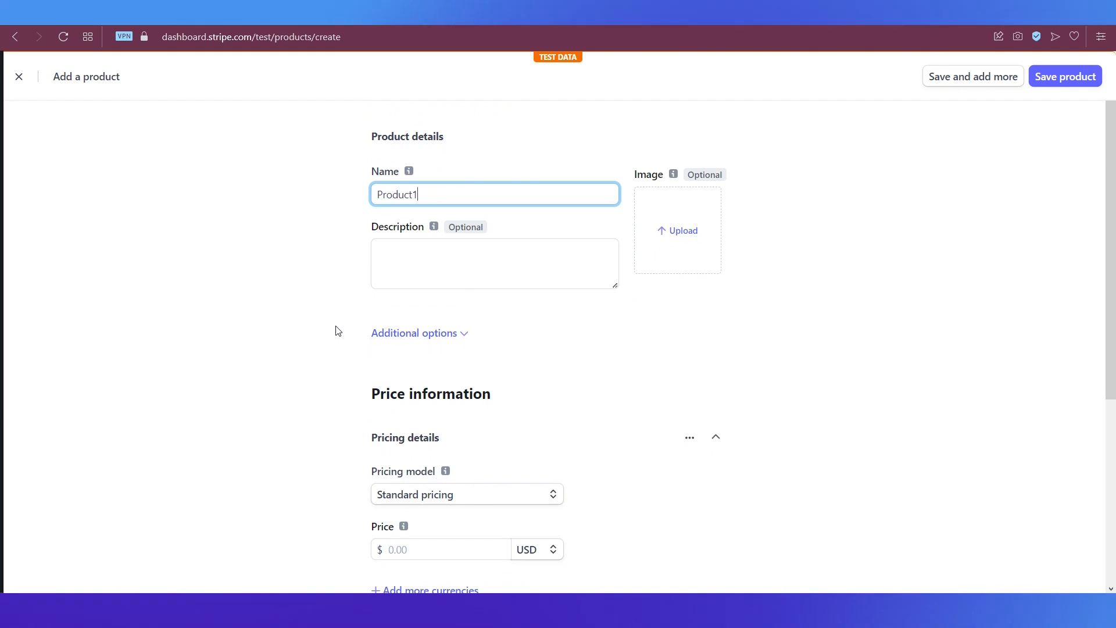
pyautogui.scroll(-3, 338, 331)
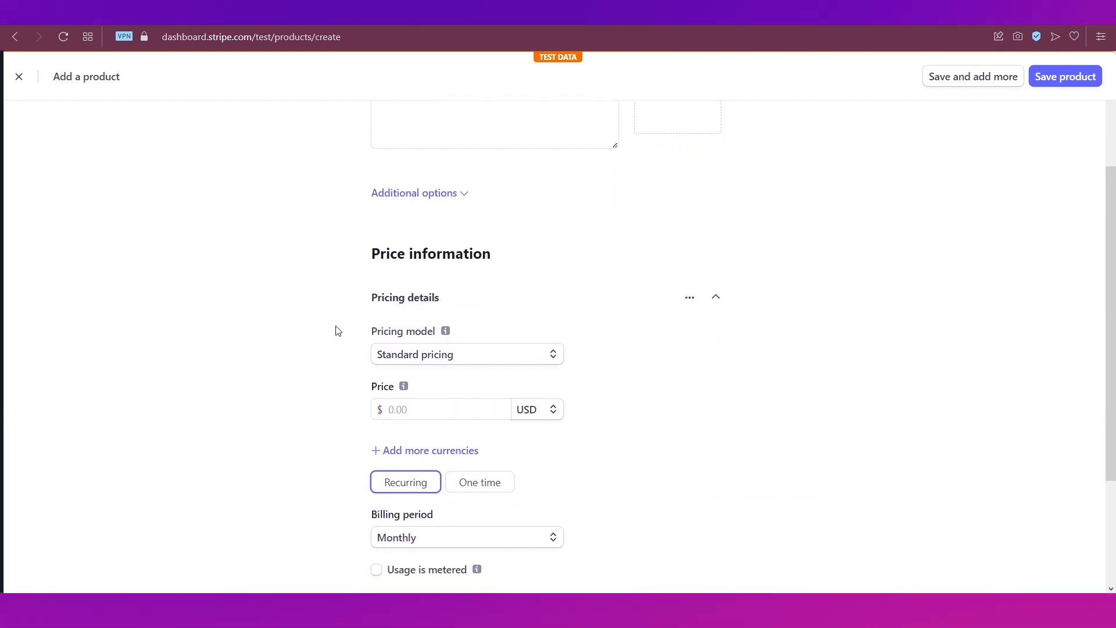
pyautogui.scroll(-1, 338, 331)
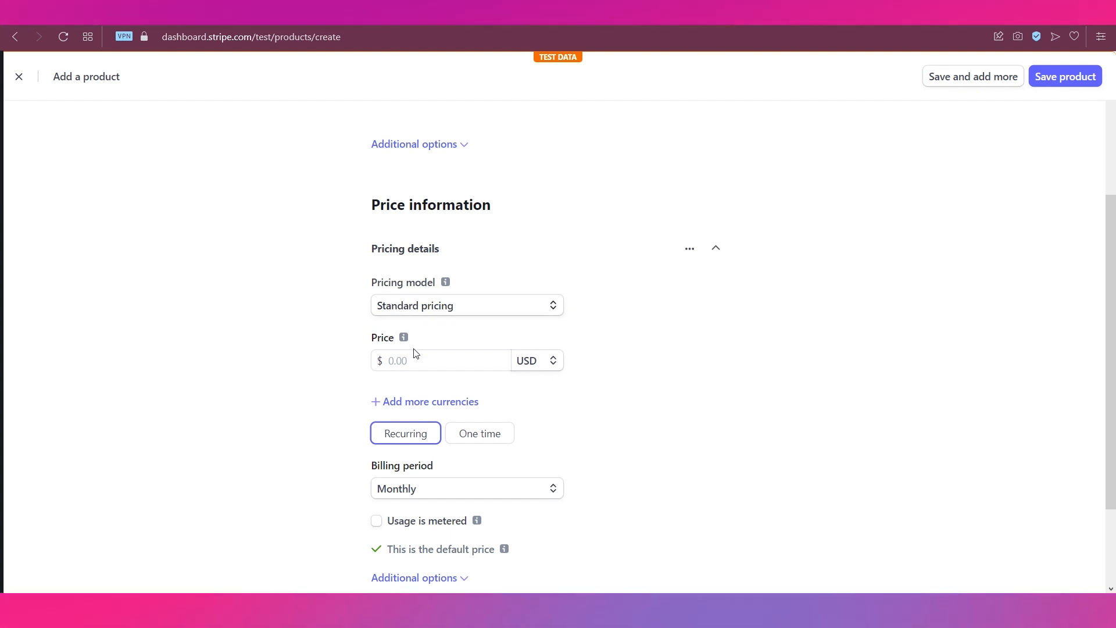
# - Price Product1 at 10.00 USD recurring monthly, save it, and go to Customers
pyautogui.click(415, 360)
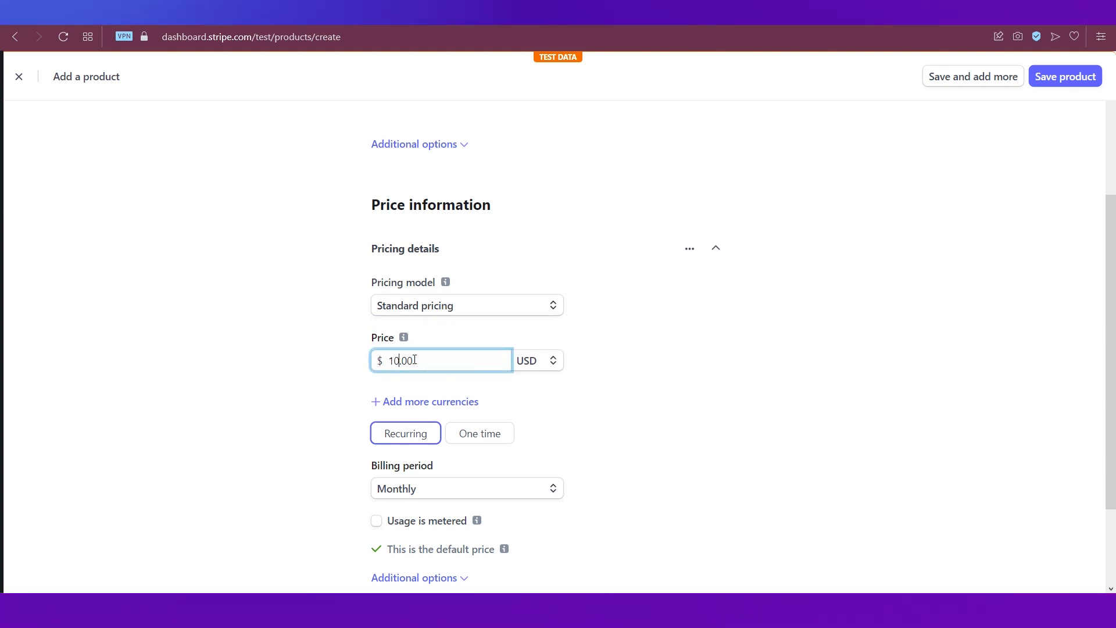
pyautogui.click(311, 408)
pyautogui.scroll(-1, 311, 413)
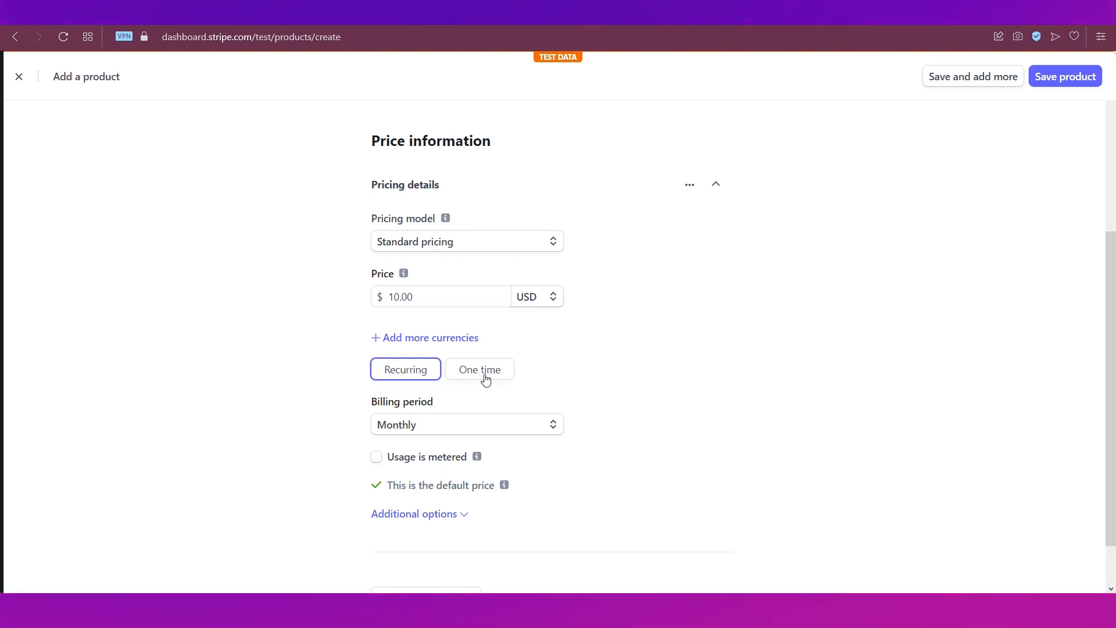
pyautogui.click(434, 426)
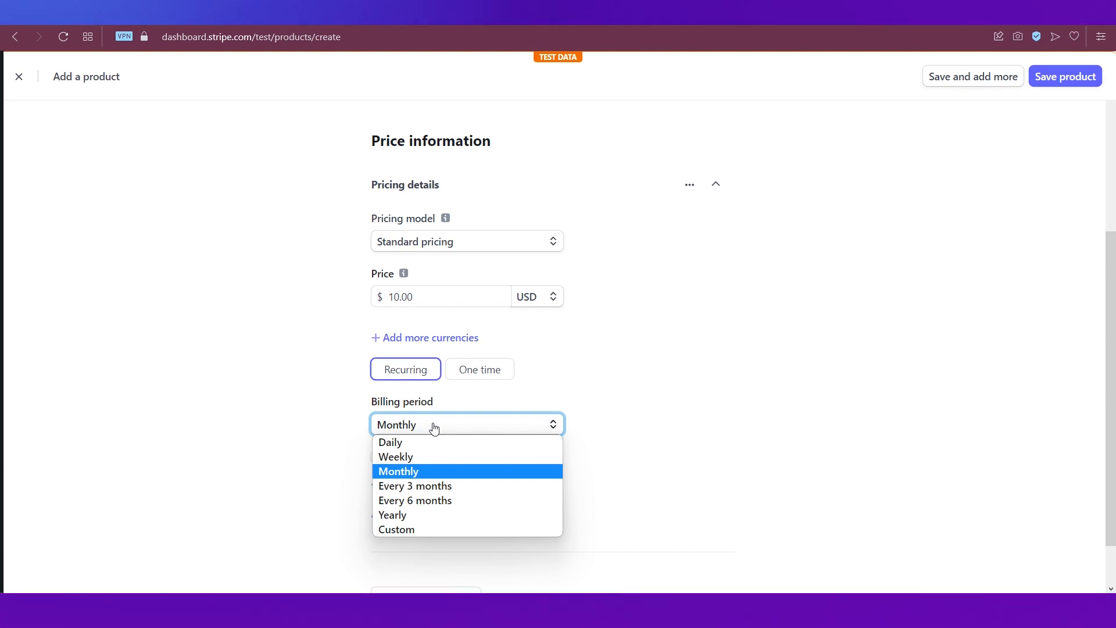
pyautogui.click(324, 465)
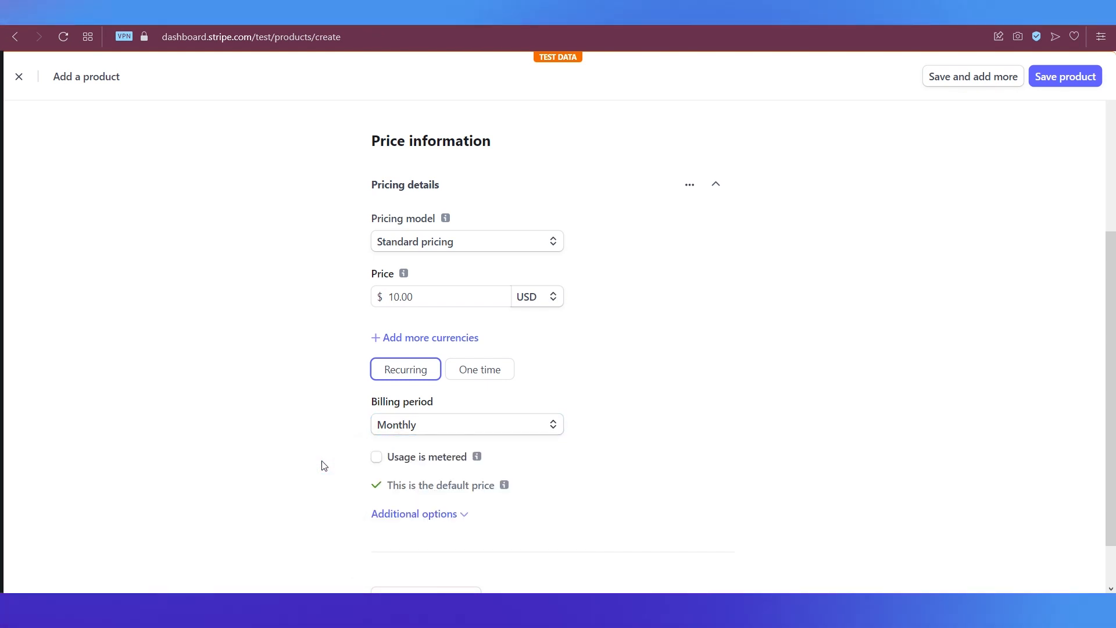
pyautogui.scroll(-1, 344, 460)
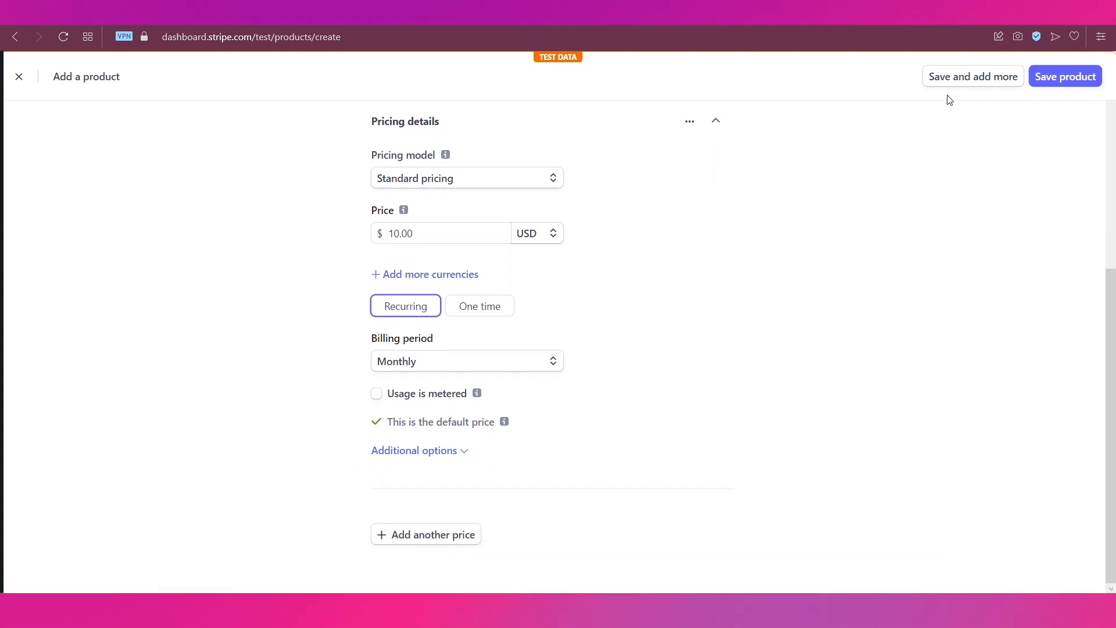
pyautogui.click(1069, 77)
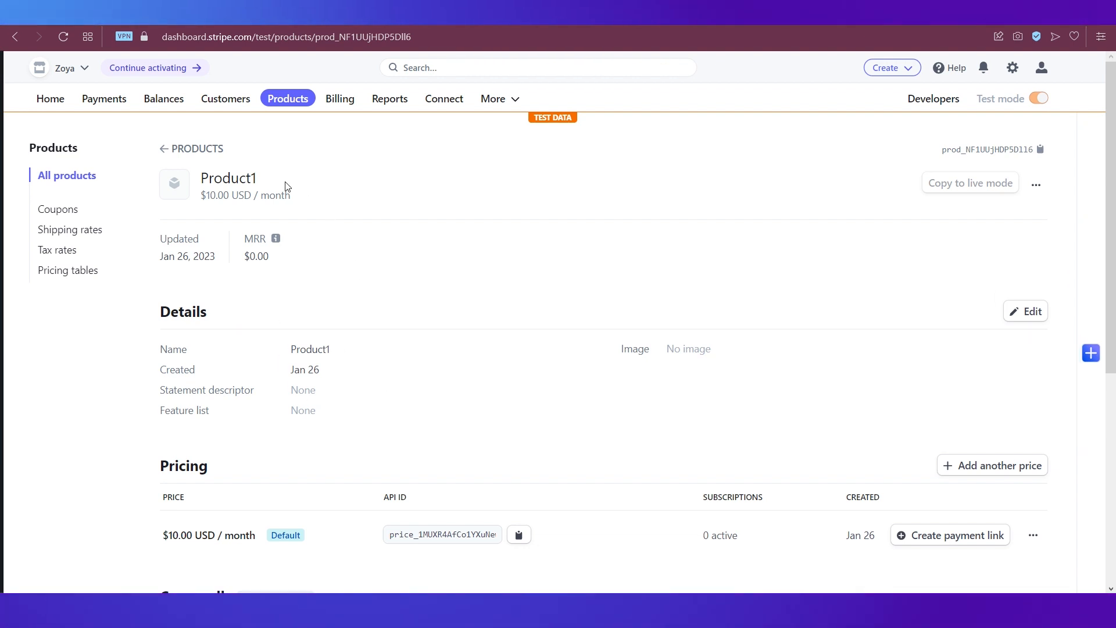
pyautogui.click(222, 108)
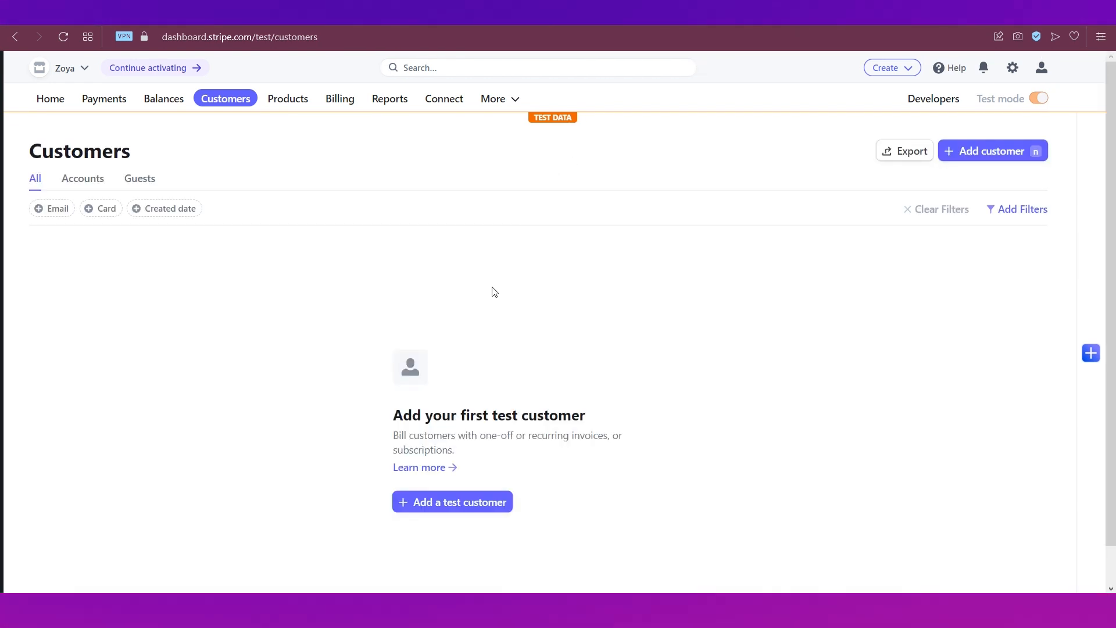
# - Add test customer Customer1 with the customer's e-mail address, expanding billing information before saving
pyautogui.click(460, 504)
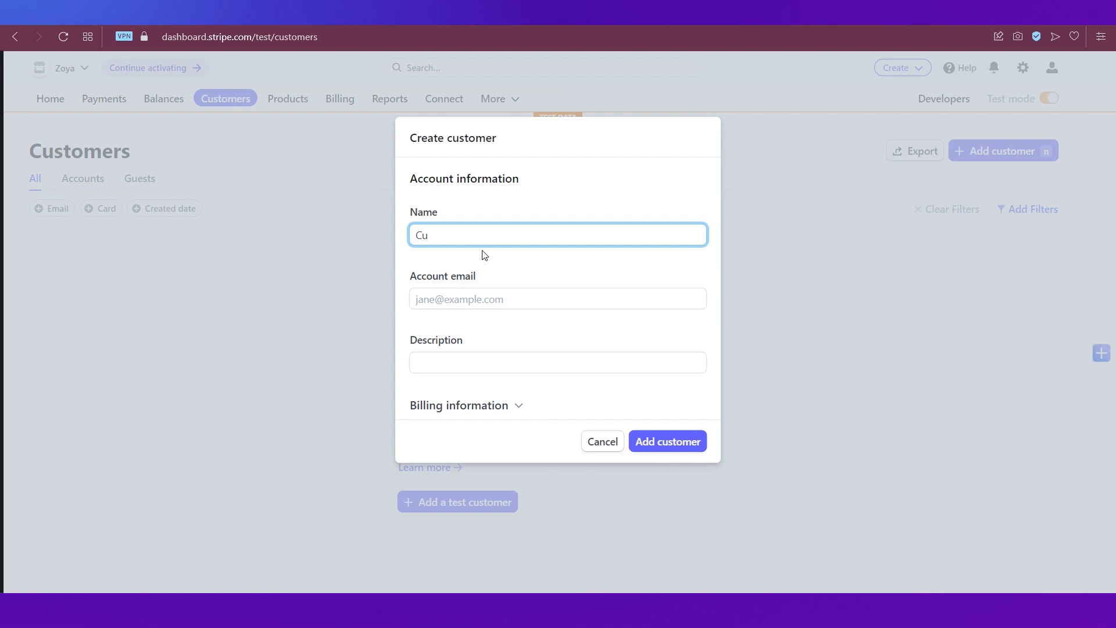
pyautogui.write('Customer1')
pyautogui.click(475, 300)
pyautogui.write('customer@email.com')
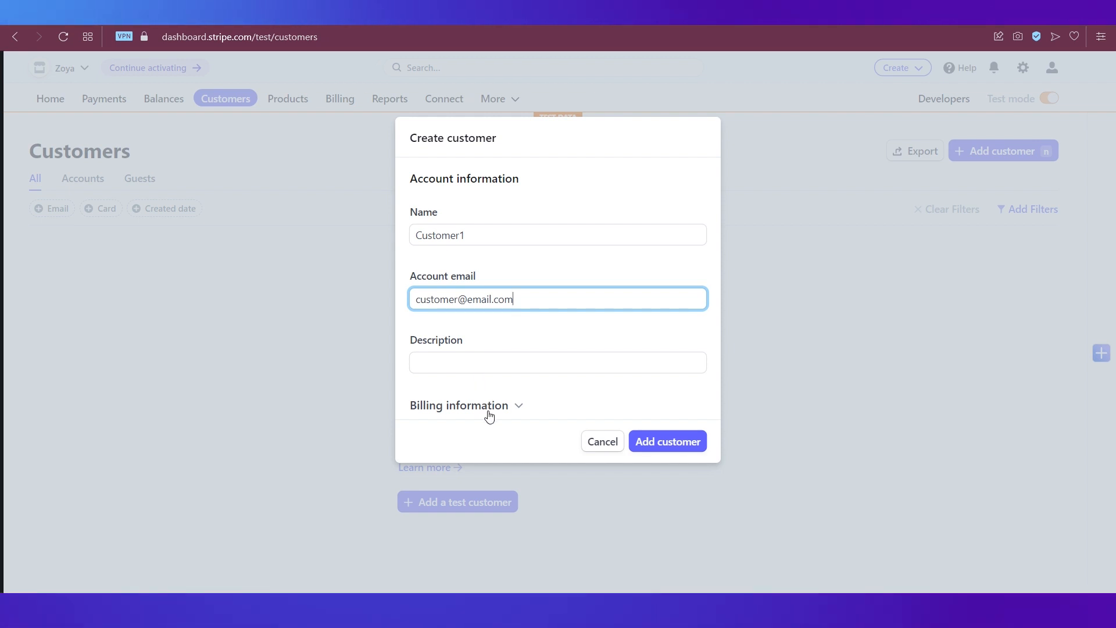
pyautogui.click(487, 409)
pyautogui.scroll(-3, 514, 319)
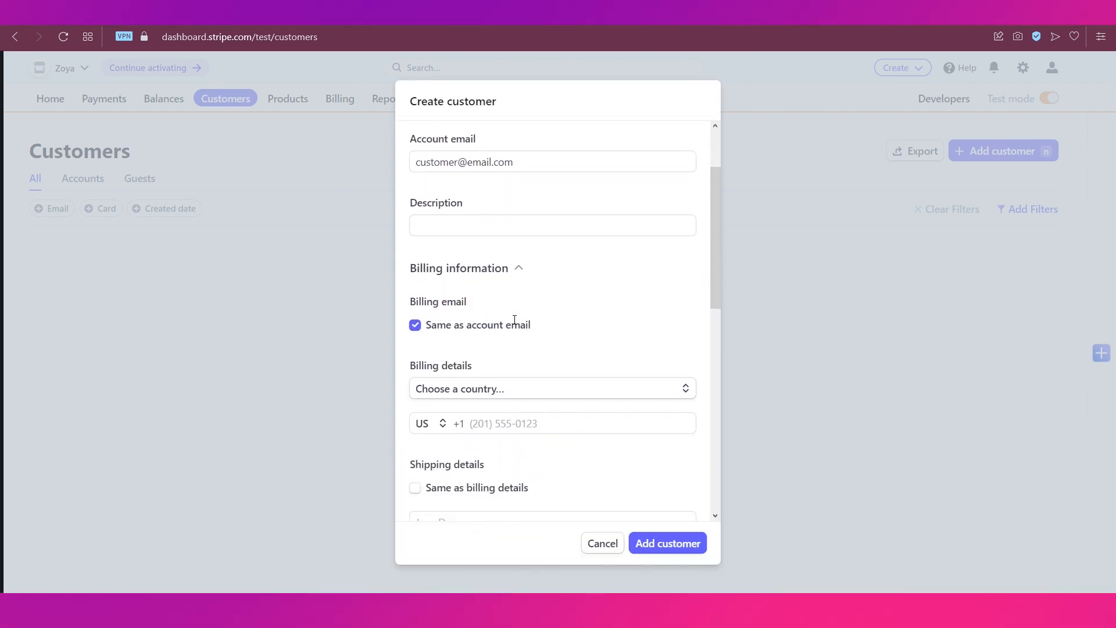
pyautogui.scroll(-1, 513, 324)
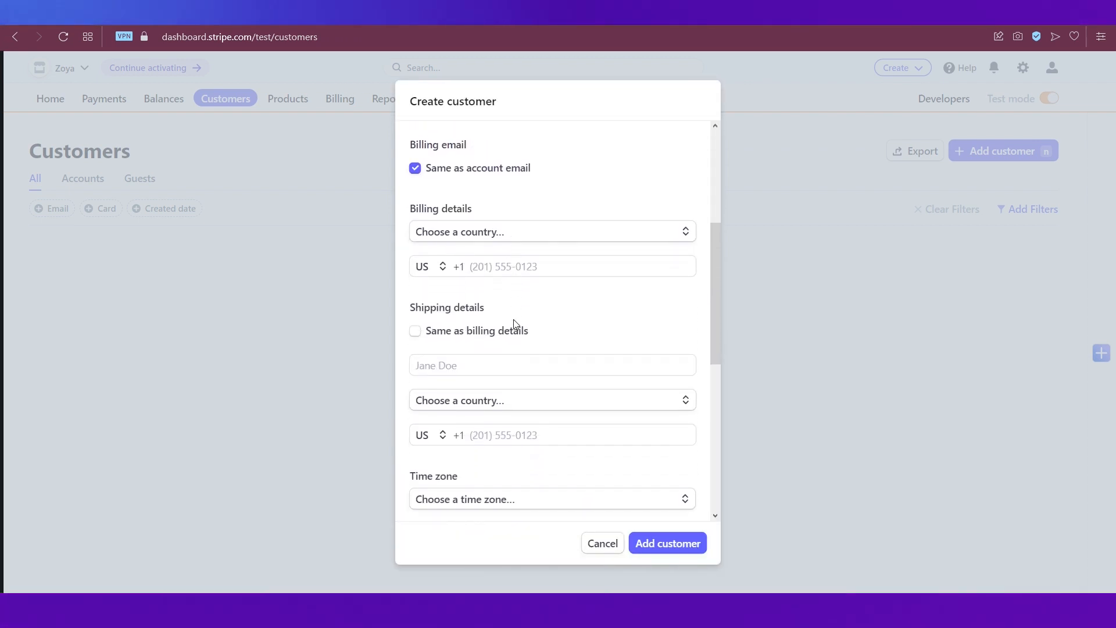
pyautogui.scroll(-1, 515, 322)
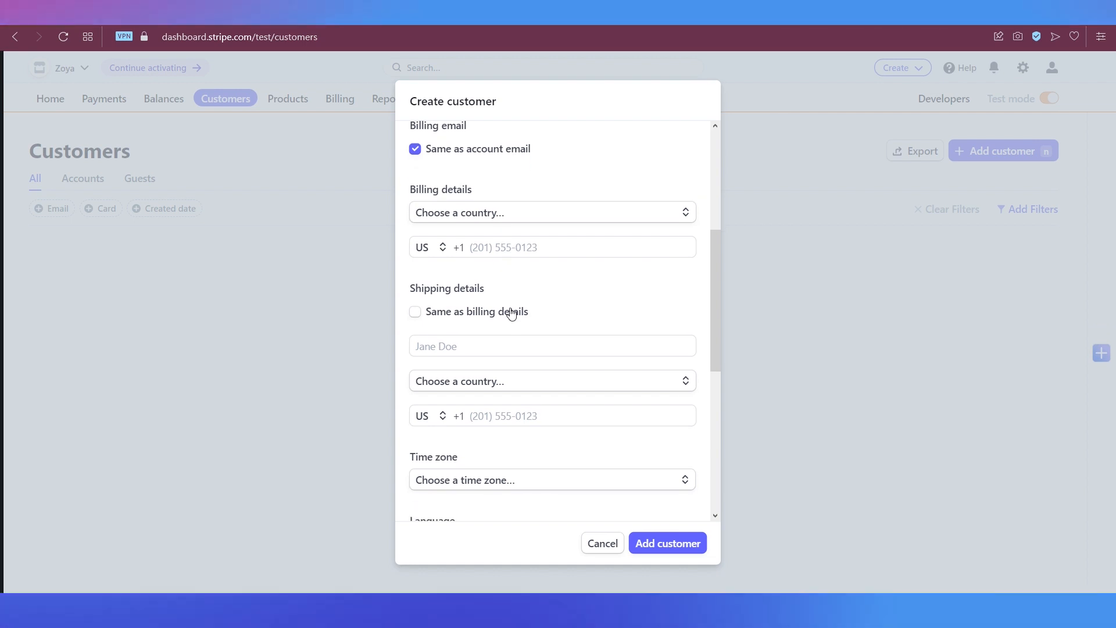
pyautogui.scroll(-3, 512, 311)
pyautogui.scroll(-3, 510, 309)
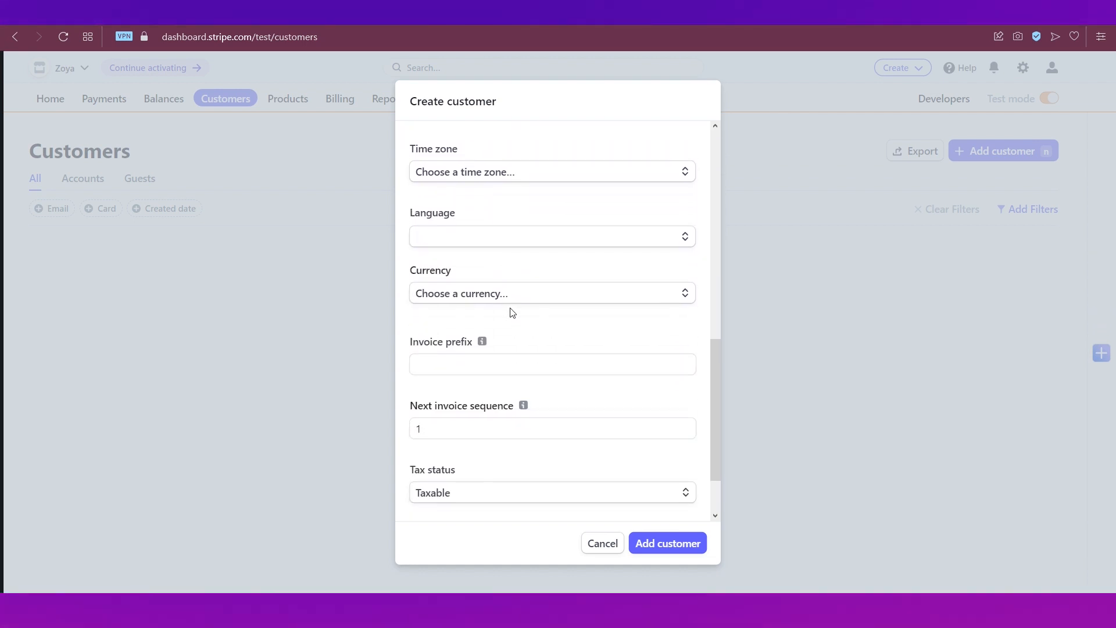
pyautogui.click(655, 543)
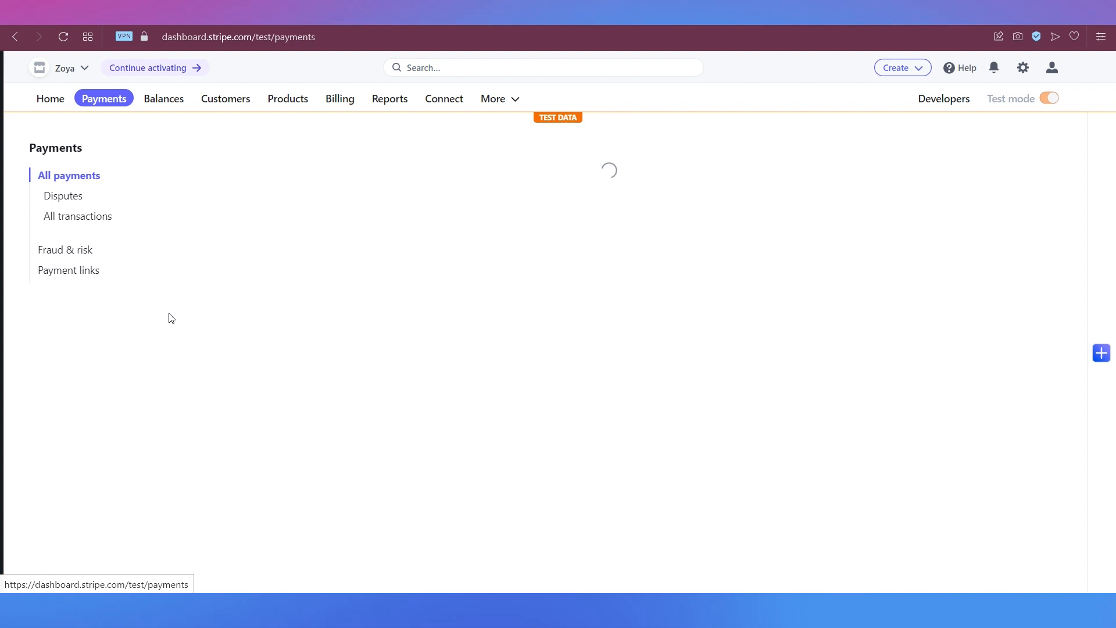
# - Start a new invoice billed to Customer1 and add a Product1 line item
pyautogui.scroll(-5, 471, 345)
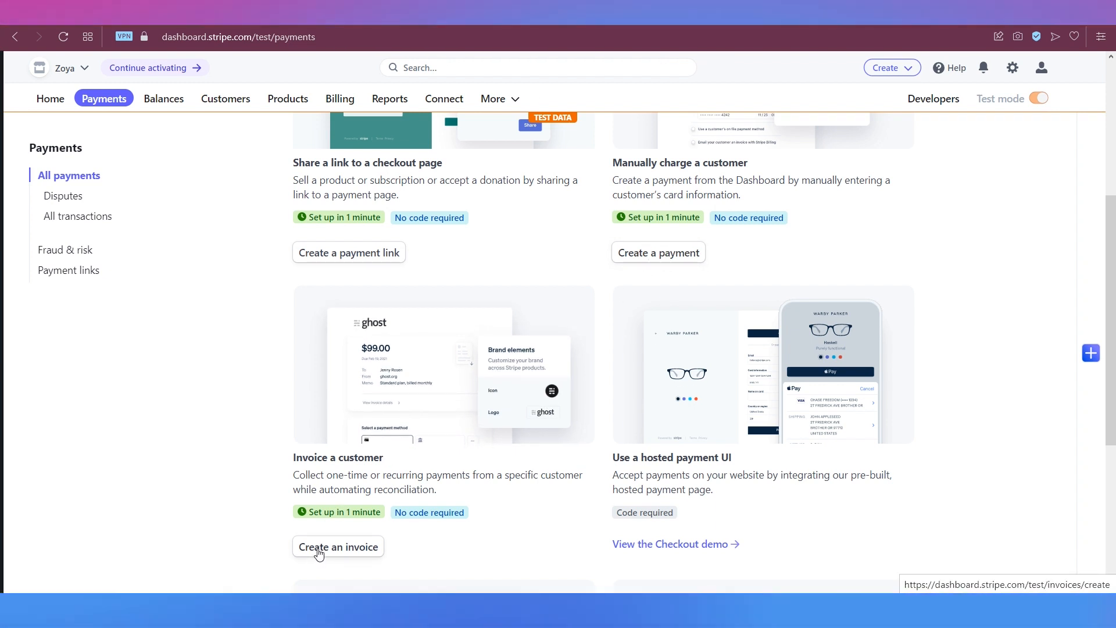
pyautogui.click(319, 553)
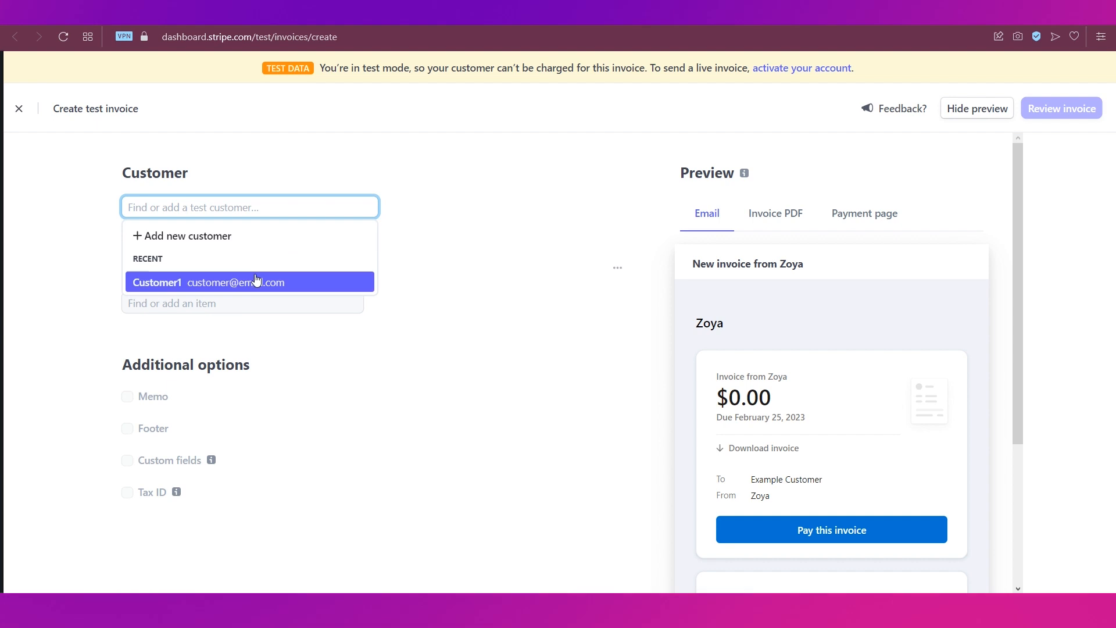
pyautogui.click(251, 284)
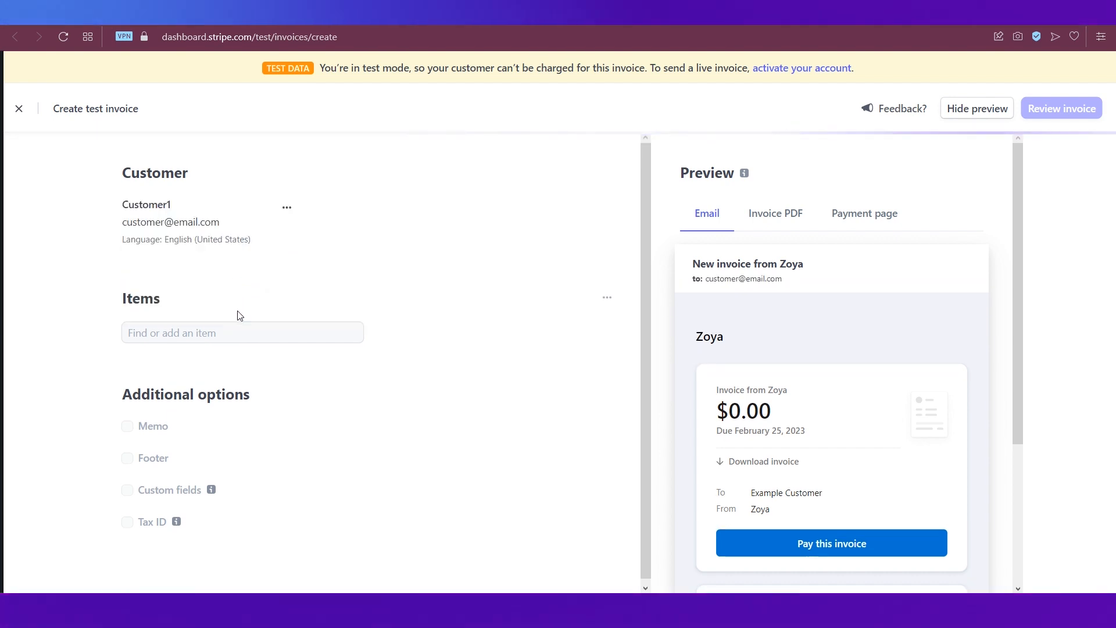
pyautogui.click(207, 330)
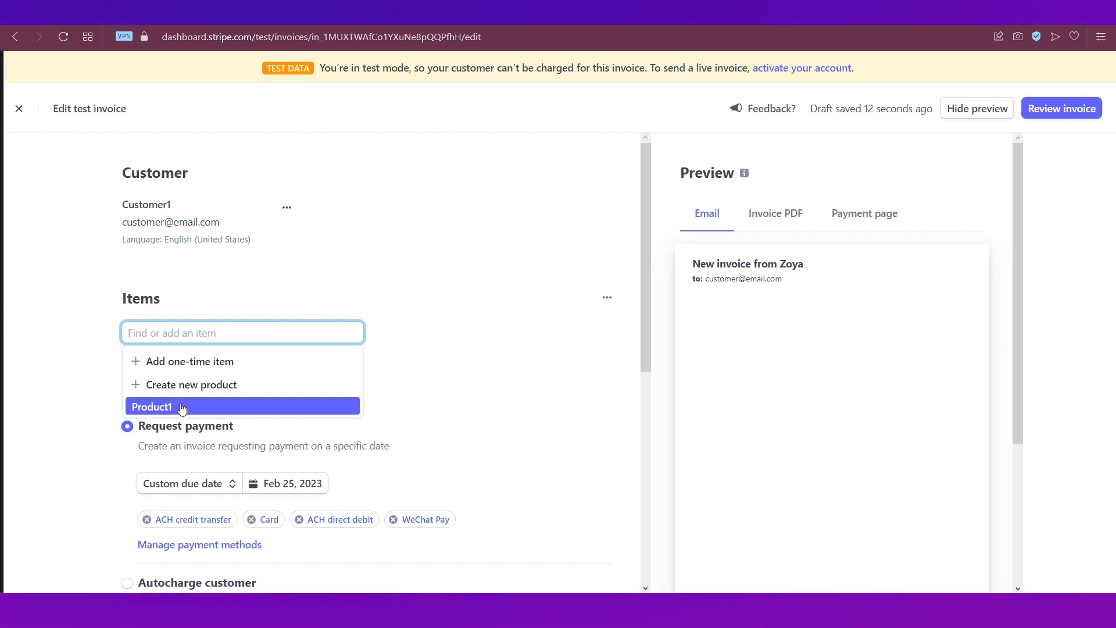
pyautogui.click(181, 406)
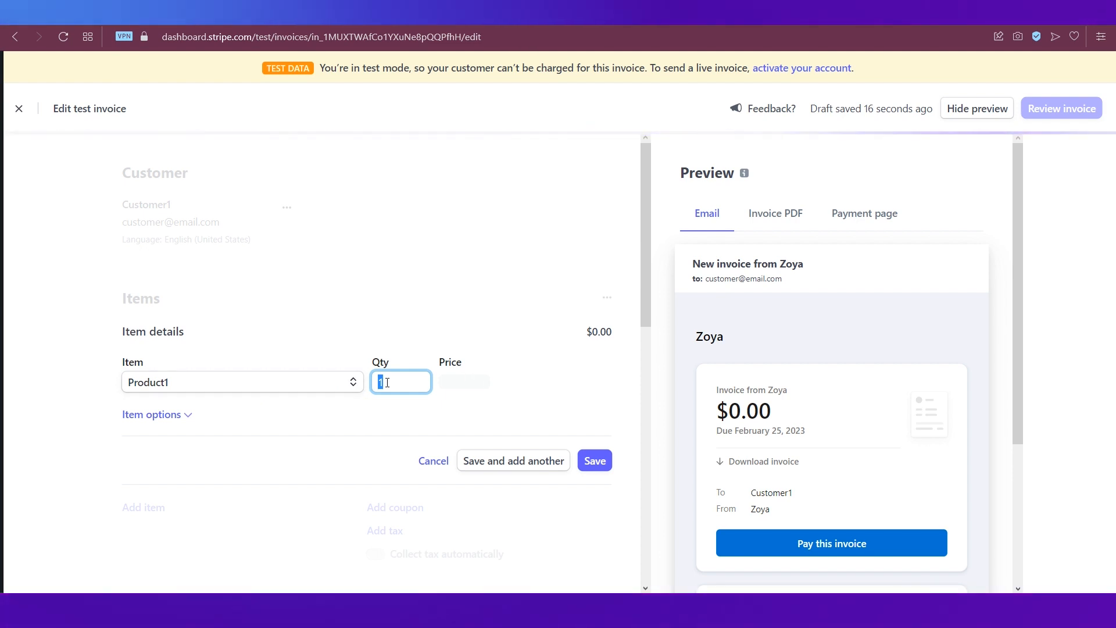
pyautogui.click(154, 416)
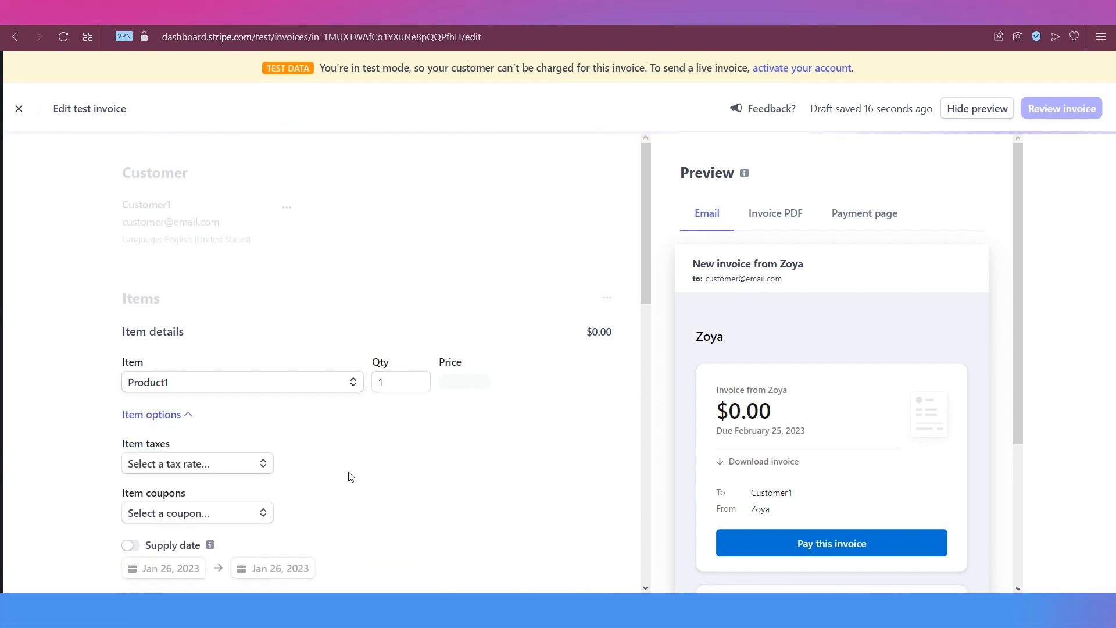
pyautogui.scroll(-2, 346, 475)
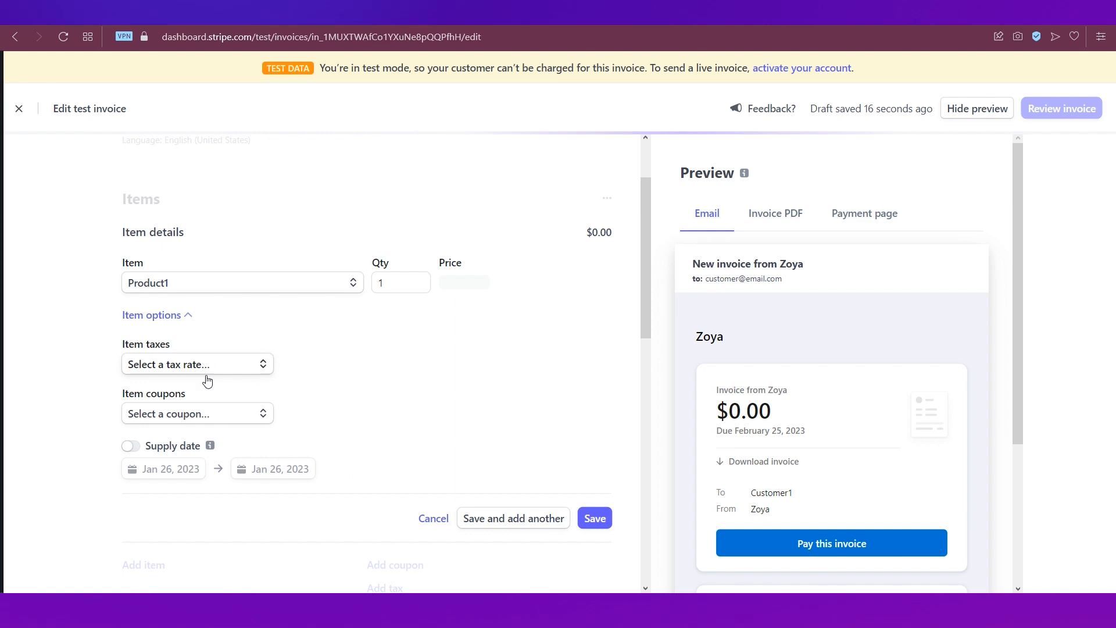
pyautogui.click(590, 520)
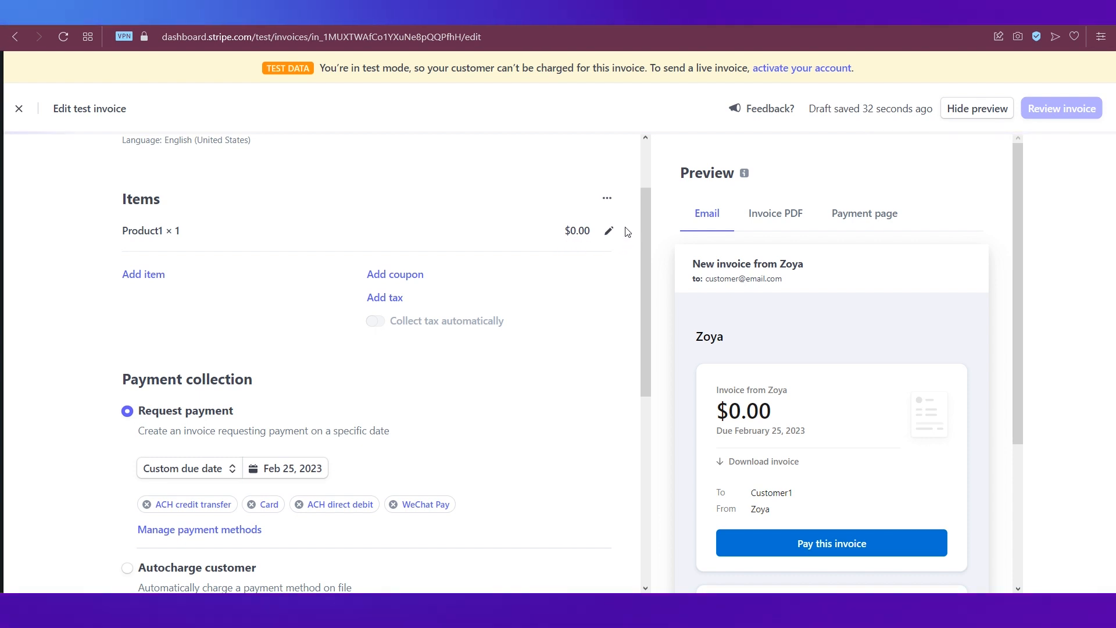
# - Give the Product1 item a new custom price of $10.00
pyautogui.click(608, 231)
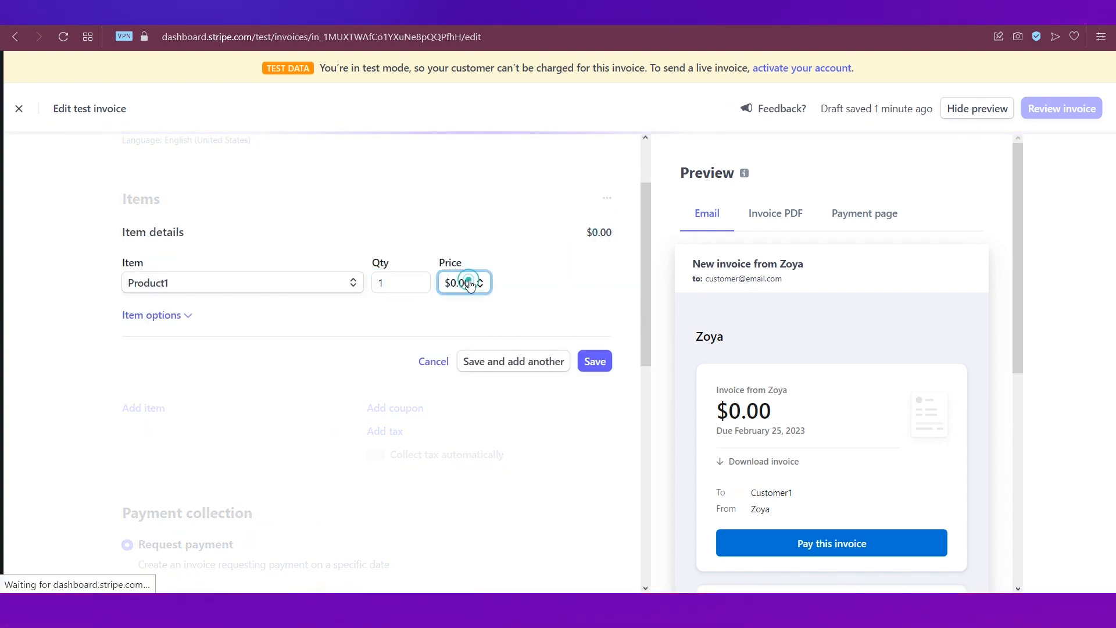
pyautogui.click(471, 337)
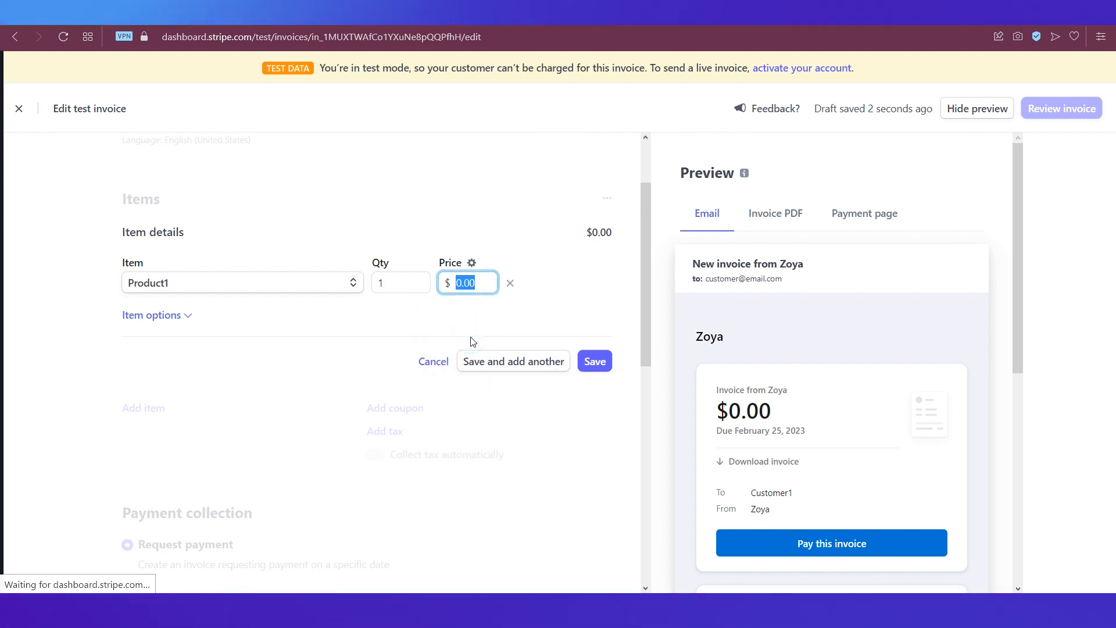
pyautogui.write('10')
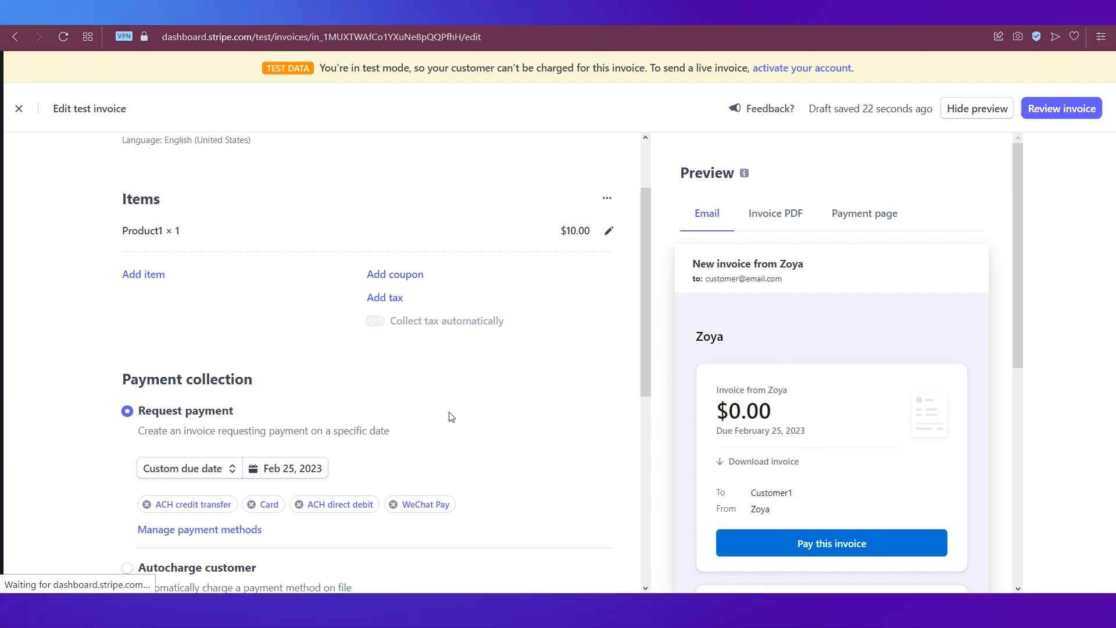
# - Make the invoice due in 14 days and keep delivery as Email invoice to customer
pyautogui.scroll(-3, 441, 418)
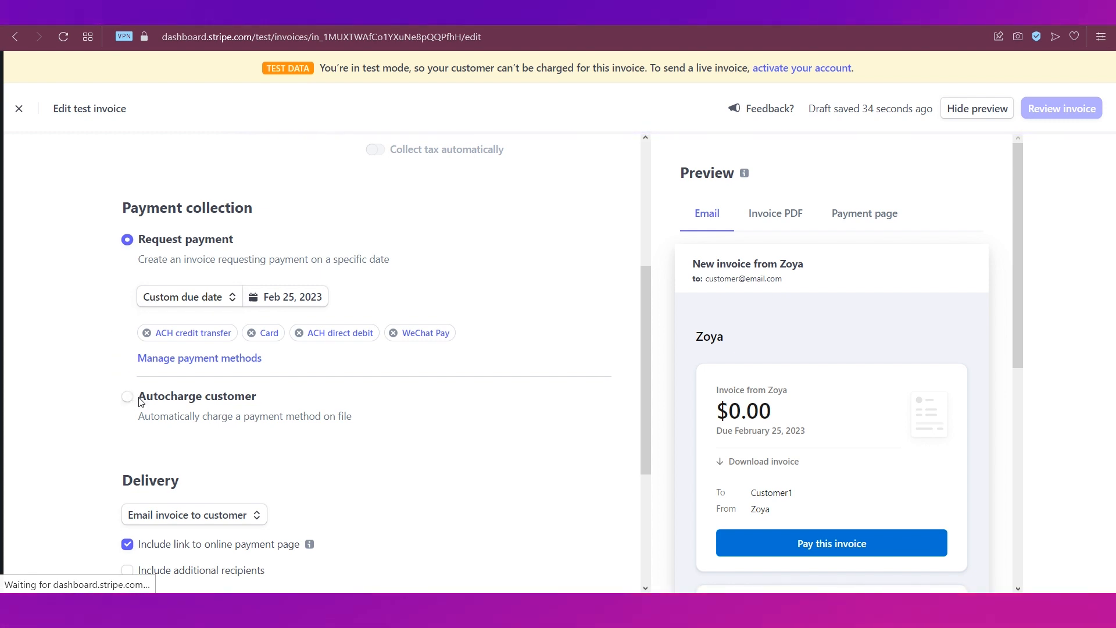
pyautogui.click(193, 304)
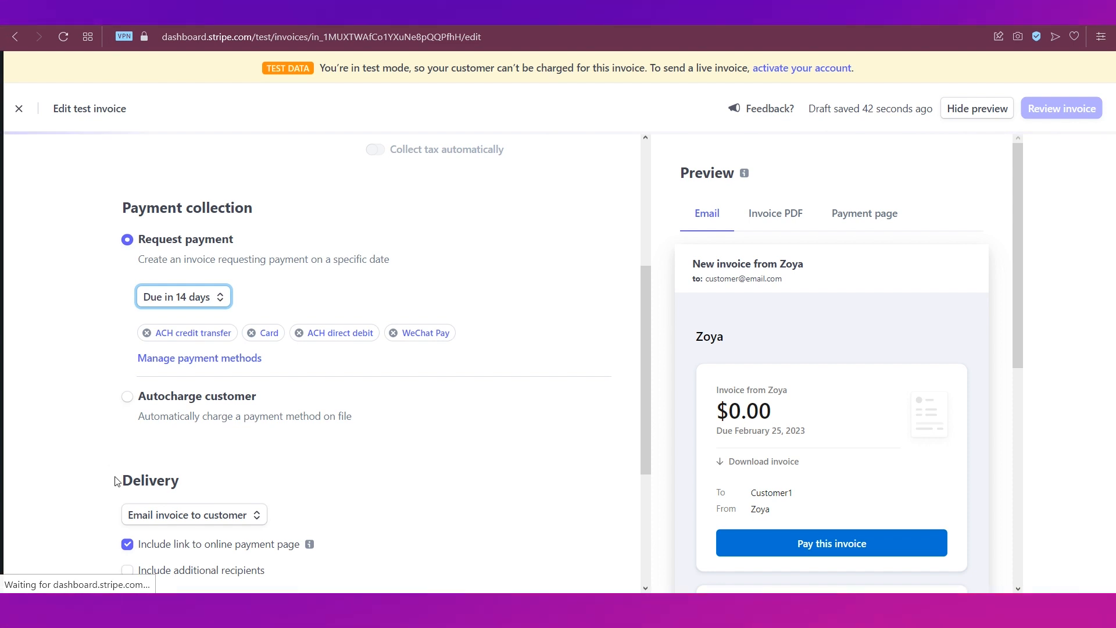
pyautogui.scroll(-2, 117, 482)
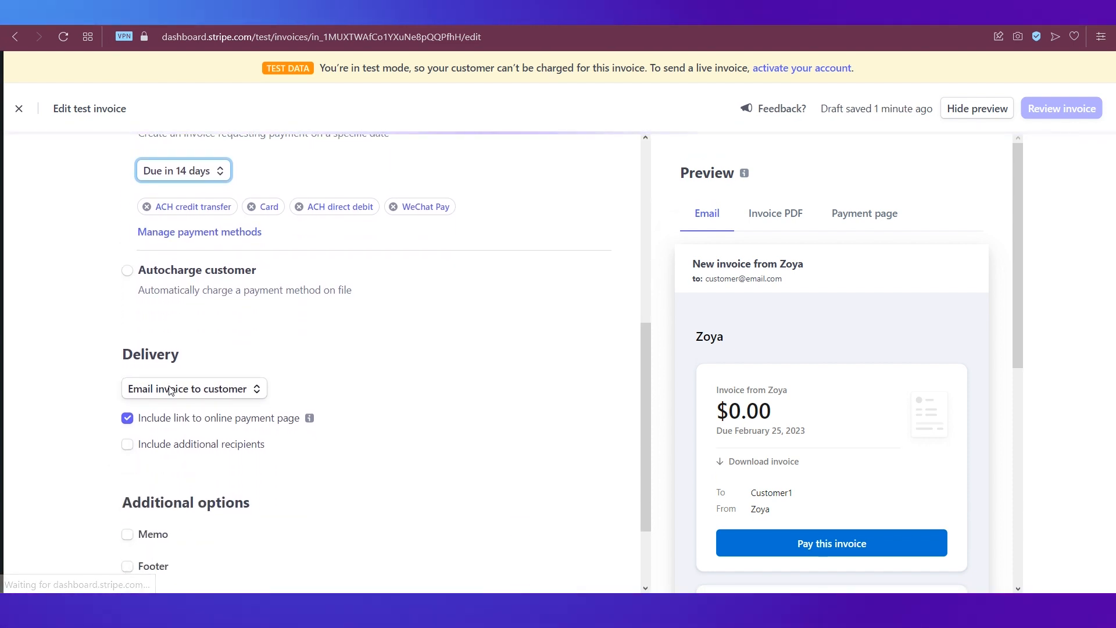
pyautogui.click(168, 388)
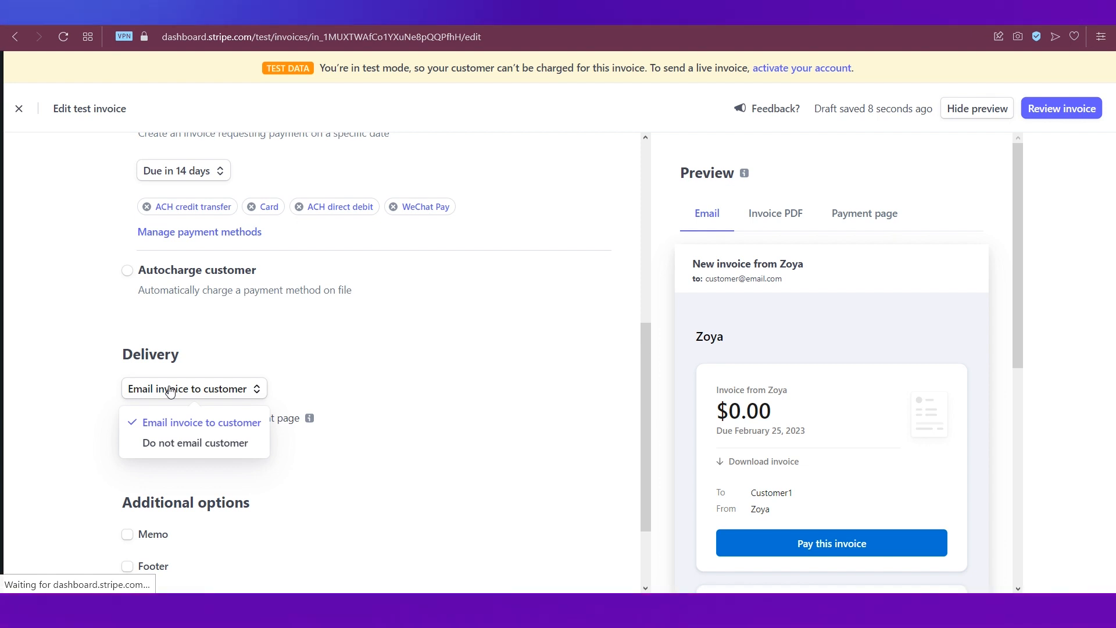
pyautogui.click(76, 437)
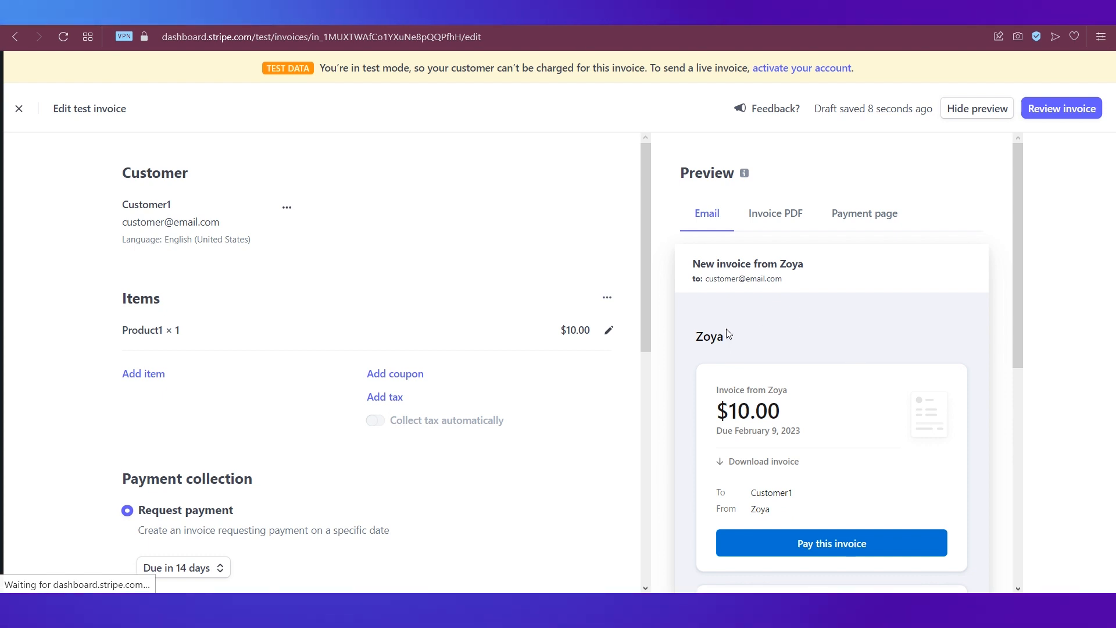
# - Preview the Invoice PDF and Payment page, then bring up the Review invoice confirmation
pyautogui.click(767, 216)
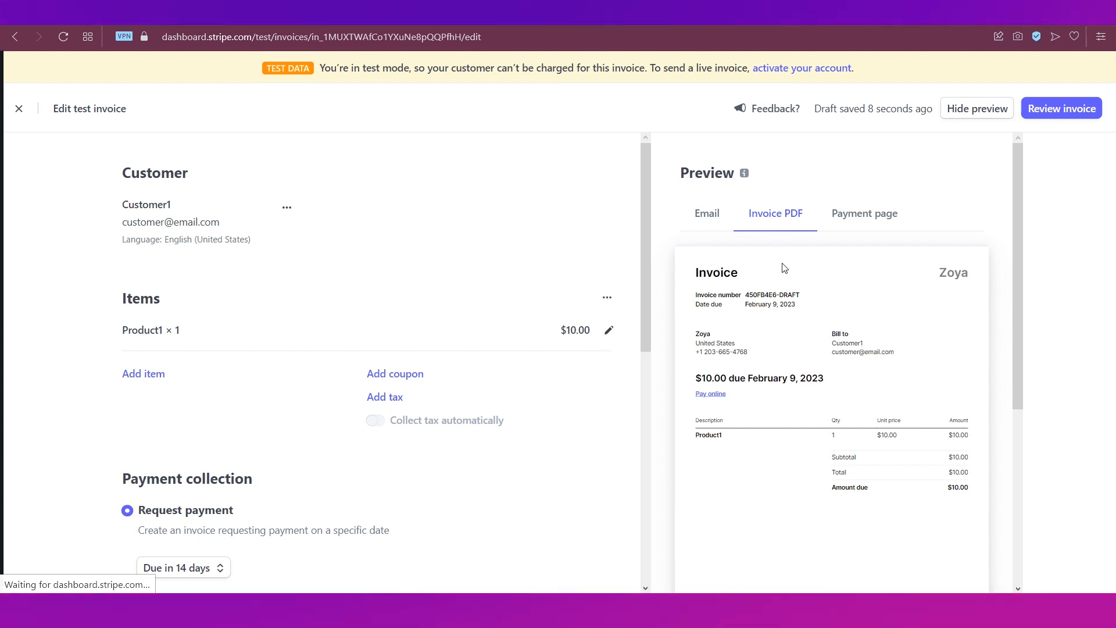
pyautogui.click(863, 216)
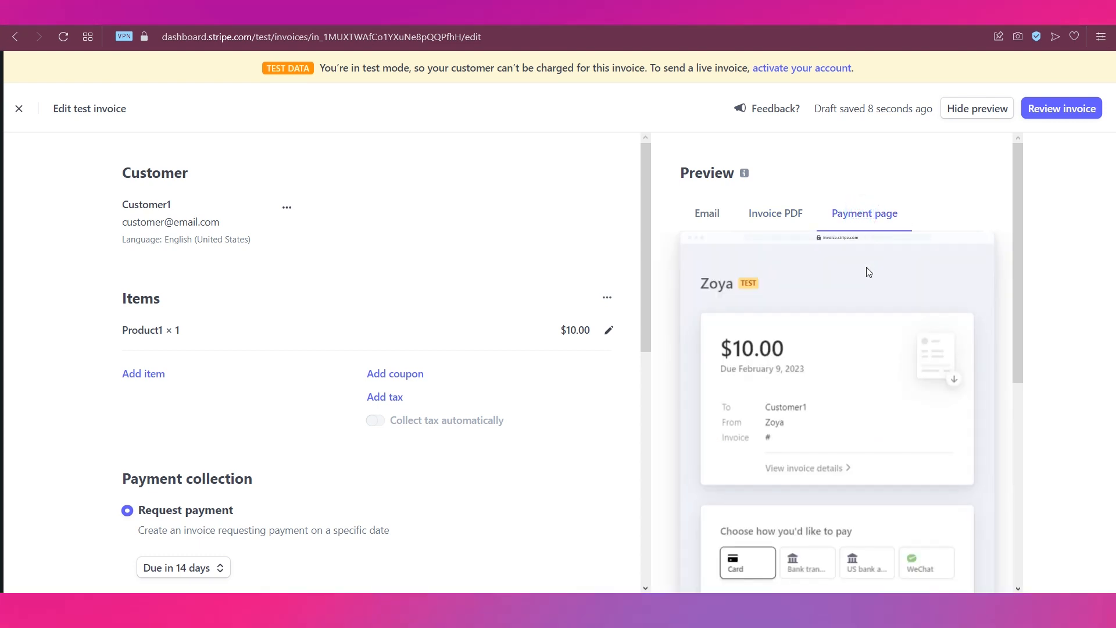
pyautogui.scroll(-4, 865, 304)
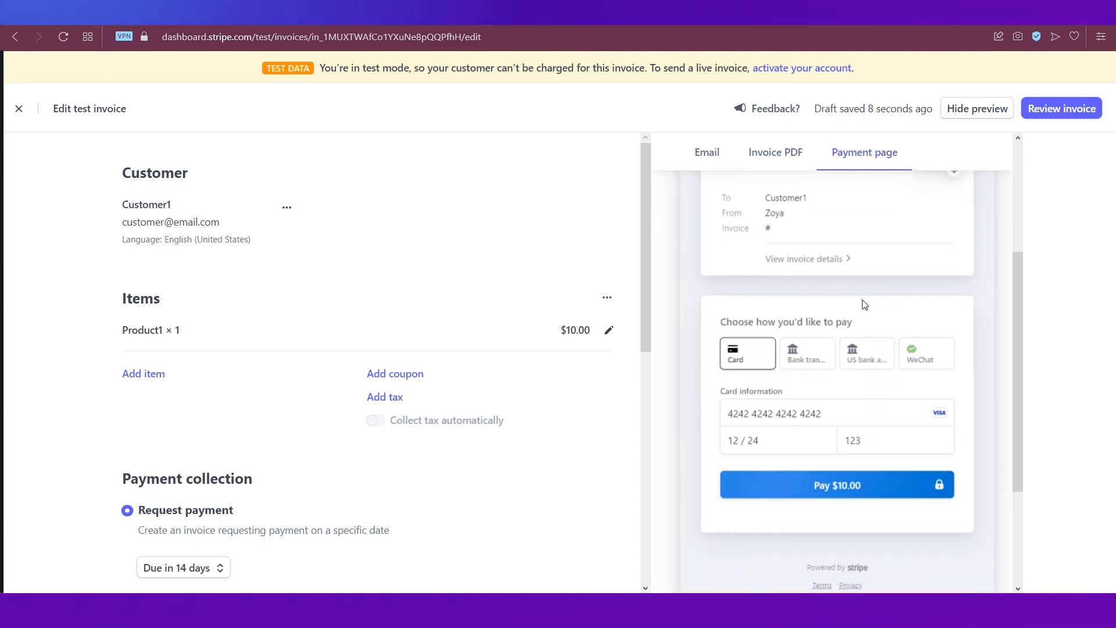
pyautogui.scroll(4, 865, 305)
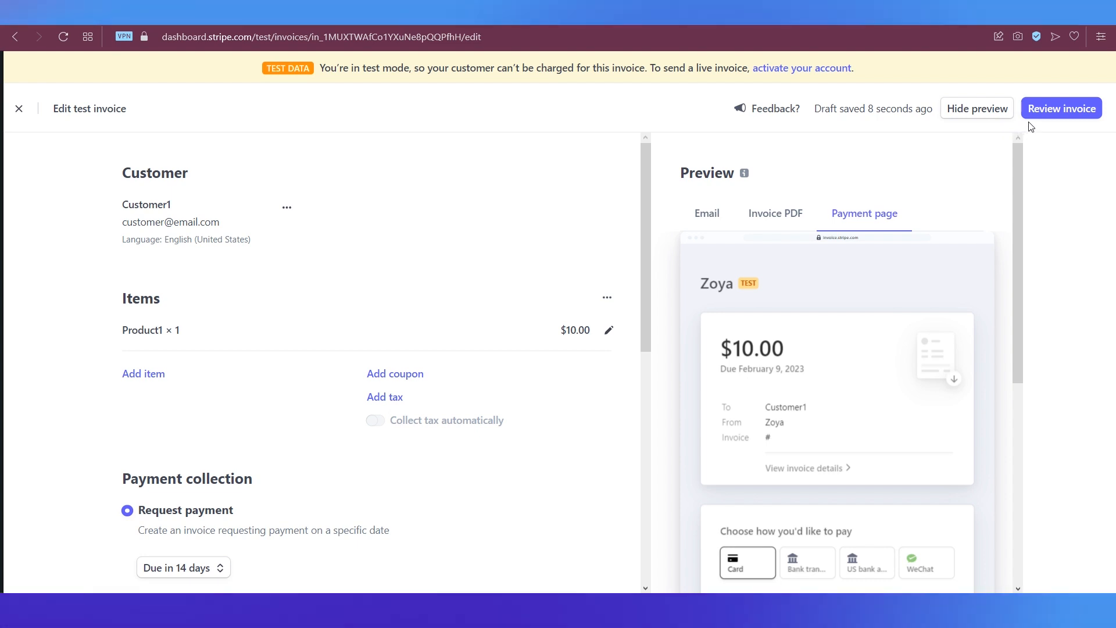
pyautogui.click(1042, 110)
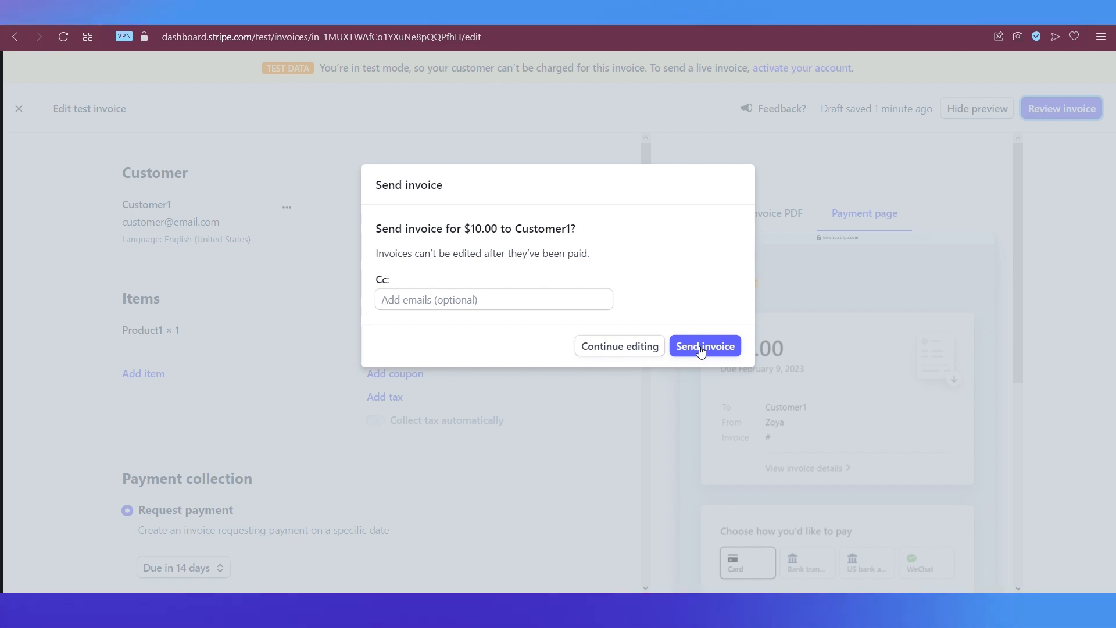
# - Confirm sending the $10.00 invoice to Customer1
pyautogui.click(700, 348)
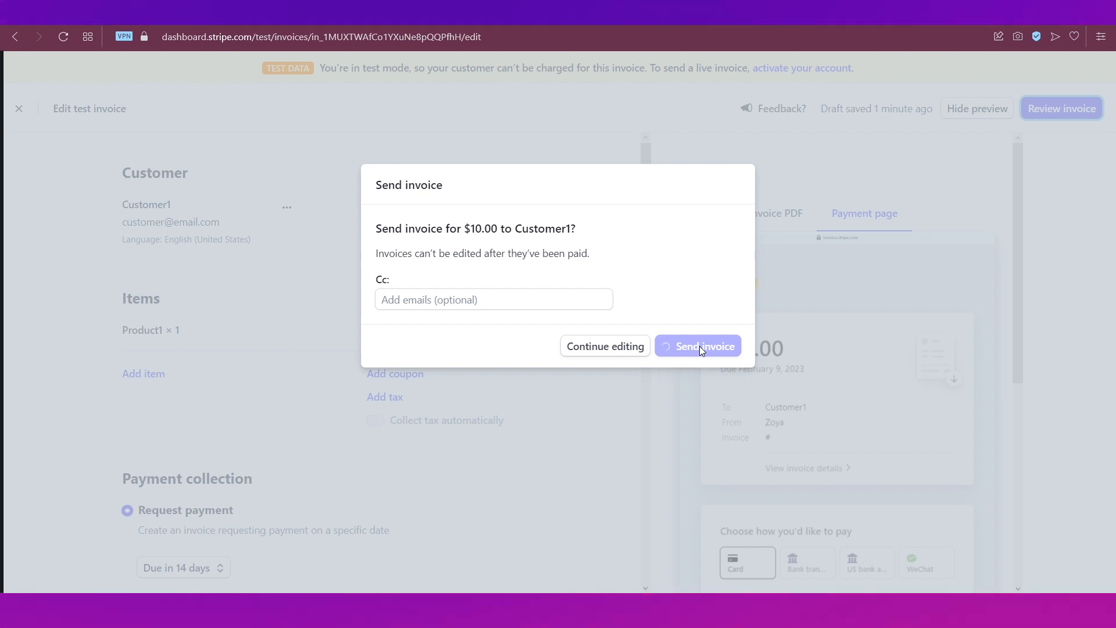